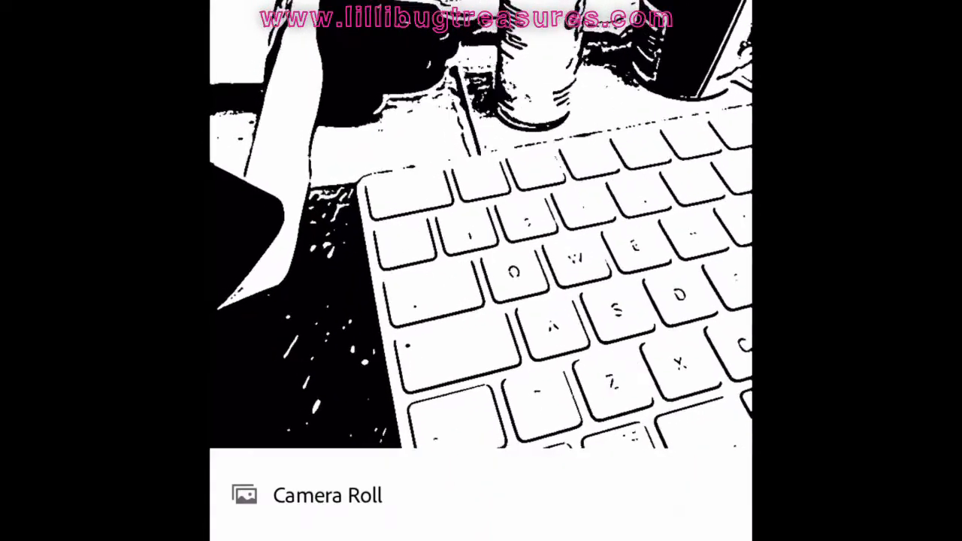
Step: Pick a photo from the camera roll and save the captured shape to the cricut Creative Cloud library
click(327, 495)
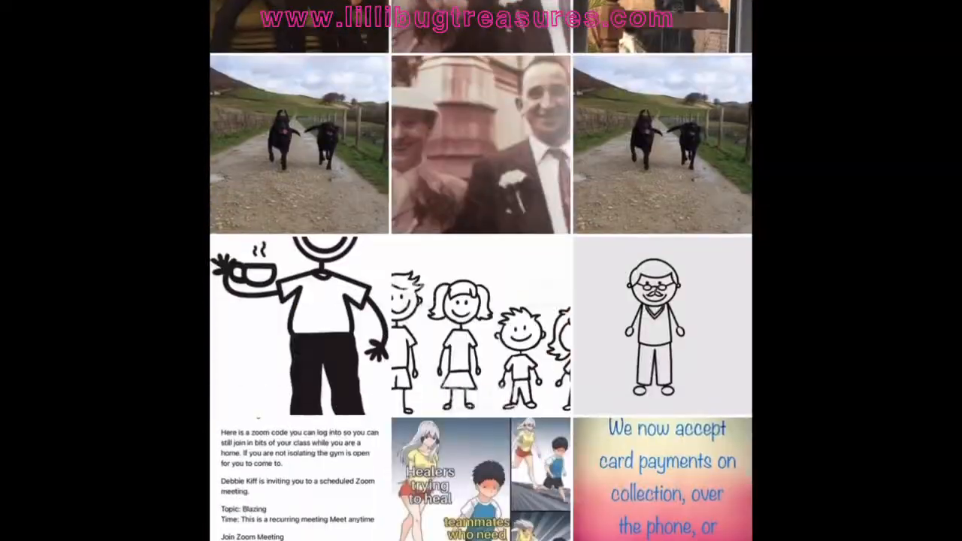
scroll(481, 271, down, 10)
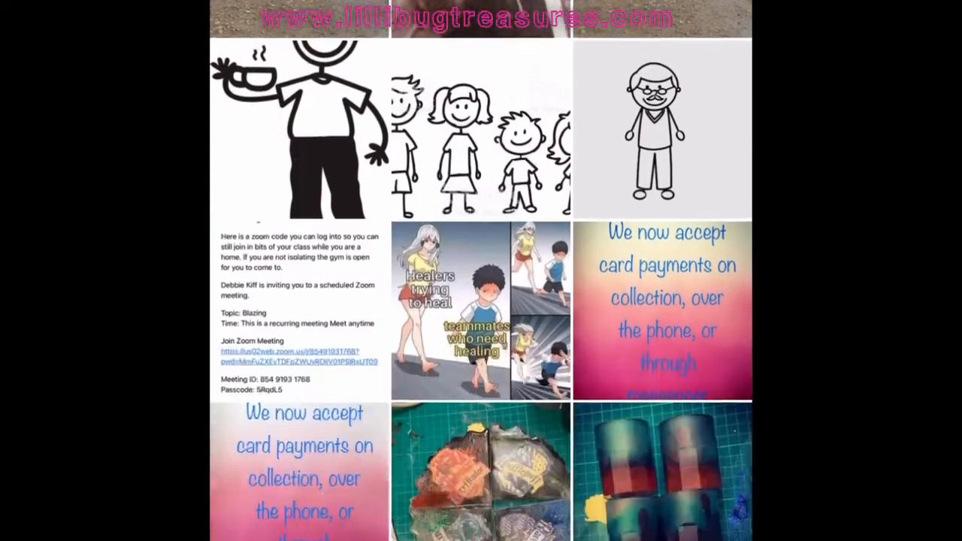
scroll(481, 271, down, 5)
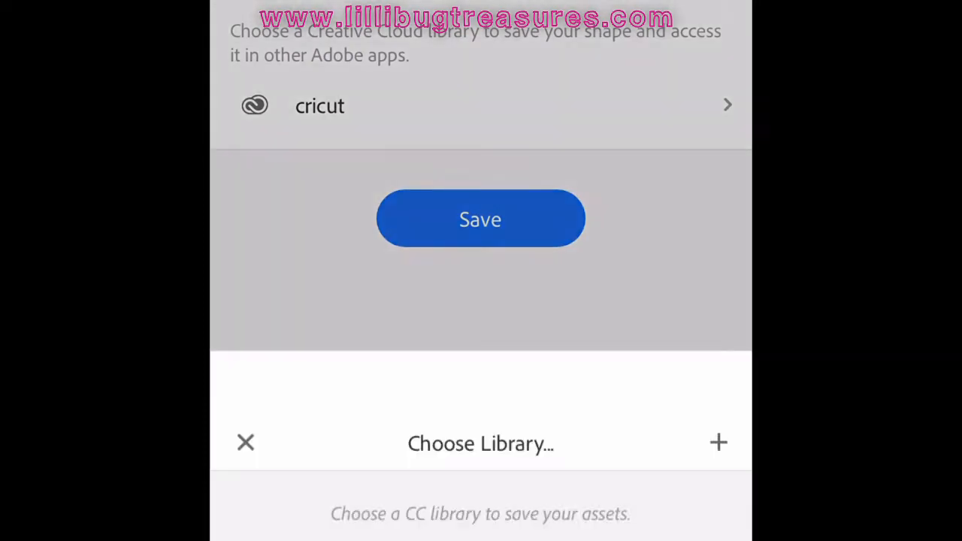
scroll(480, 271, up, 1)
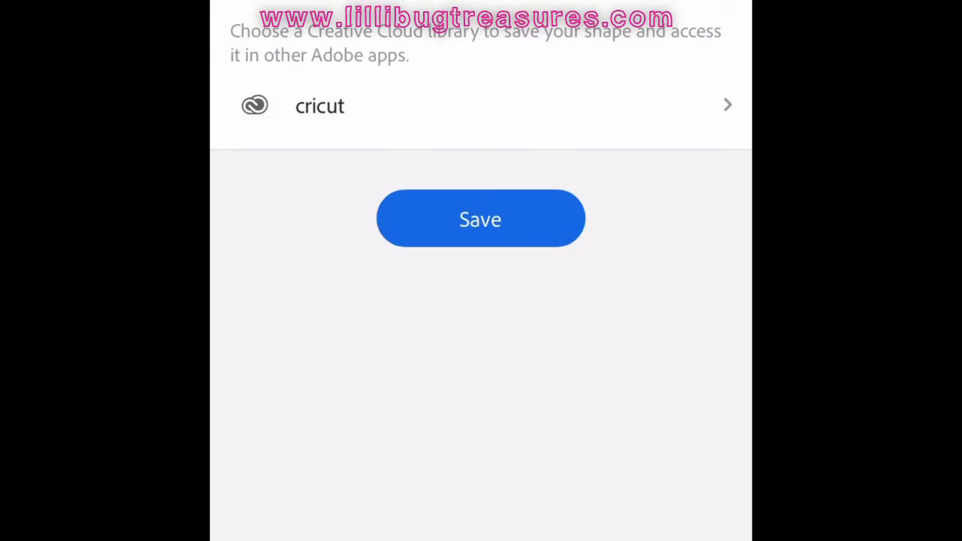
click(481, 219)
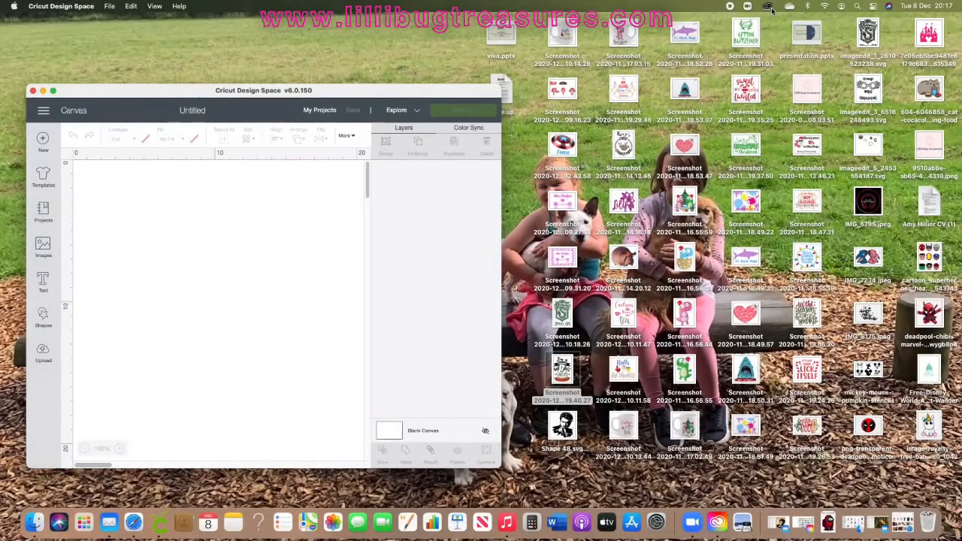
Step: Open Creative Cloud and export a copy of Shape 59 from the cricut library to the Desktop
click(771, 10)
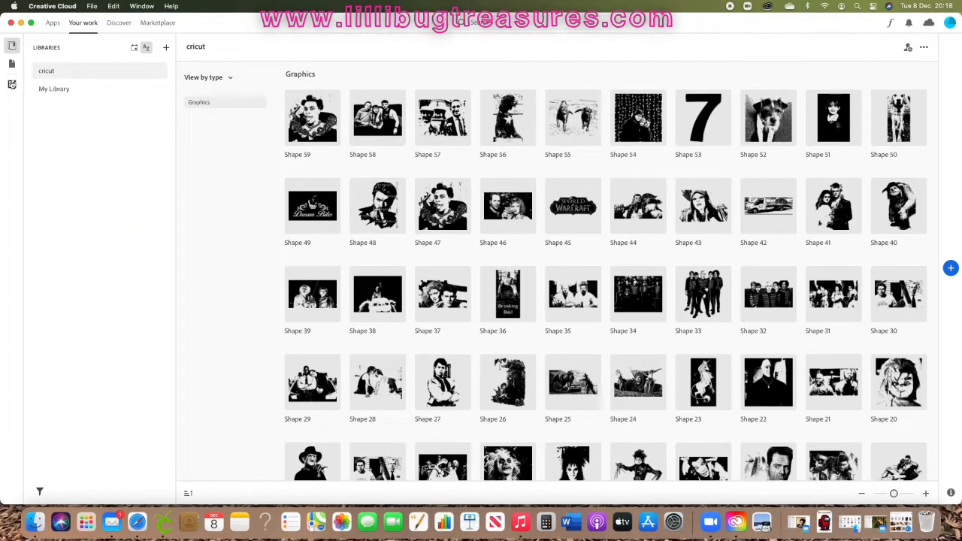
drag(2, 84, 378, 84)
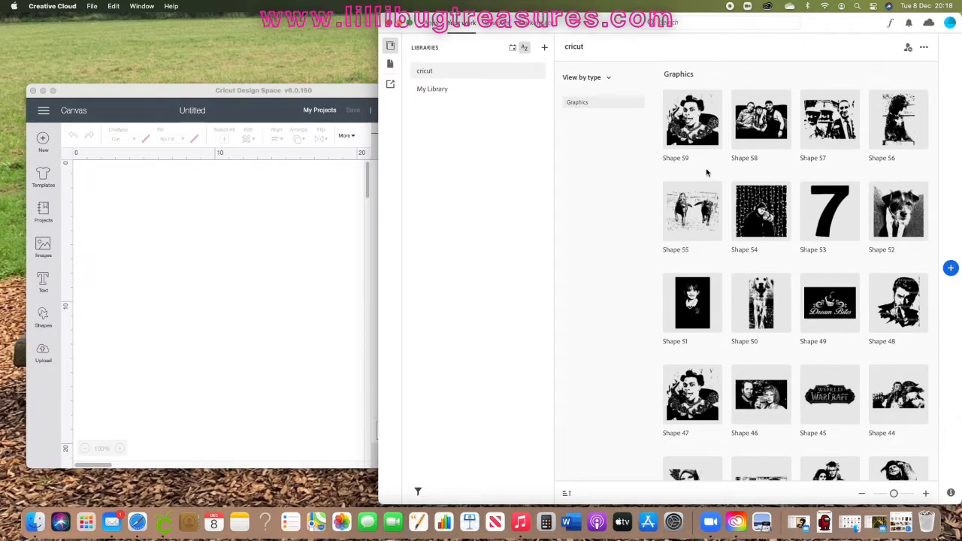
click(697, 131)
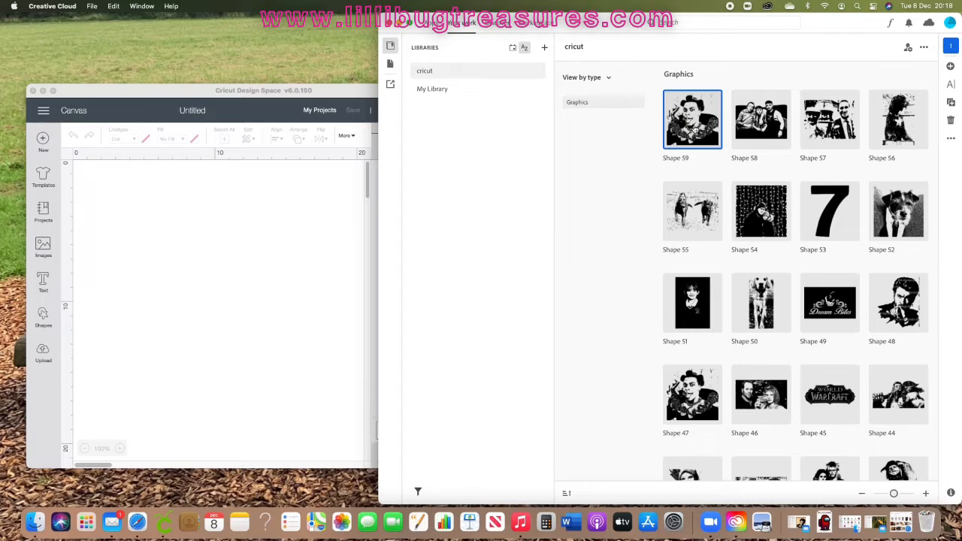
right_click(695, 129)
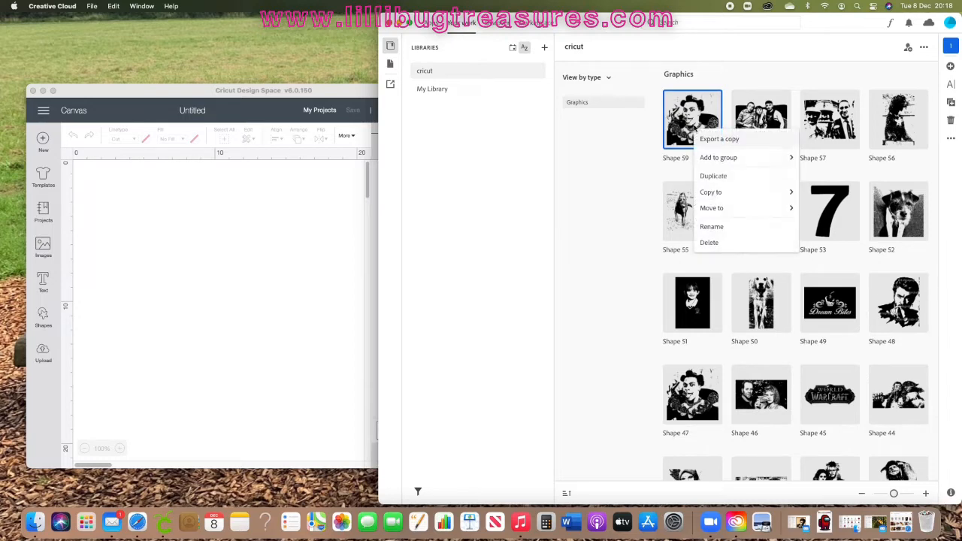
click(720, 142)
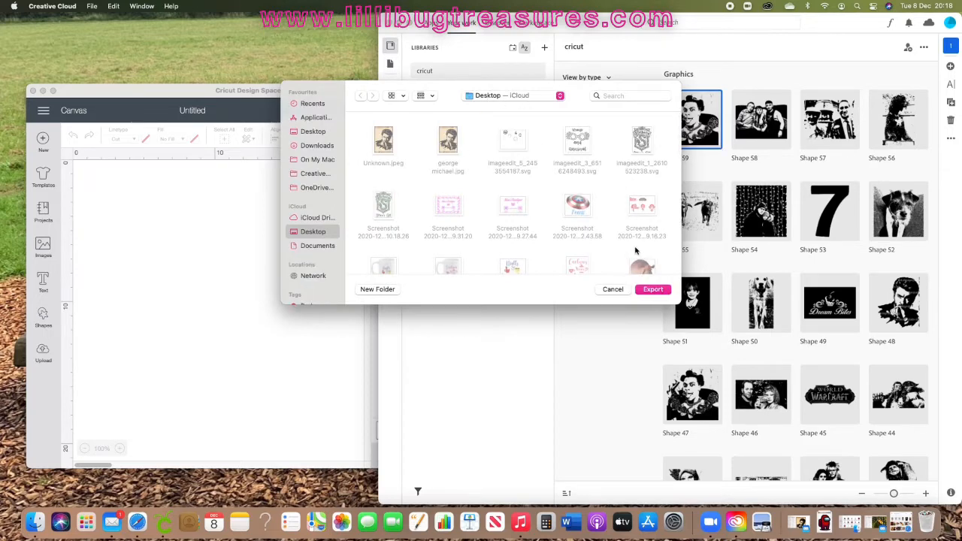
click(653, 290)
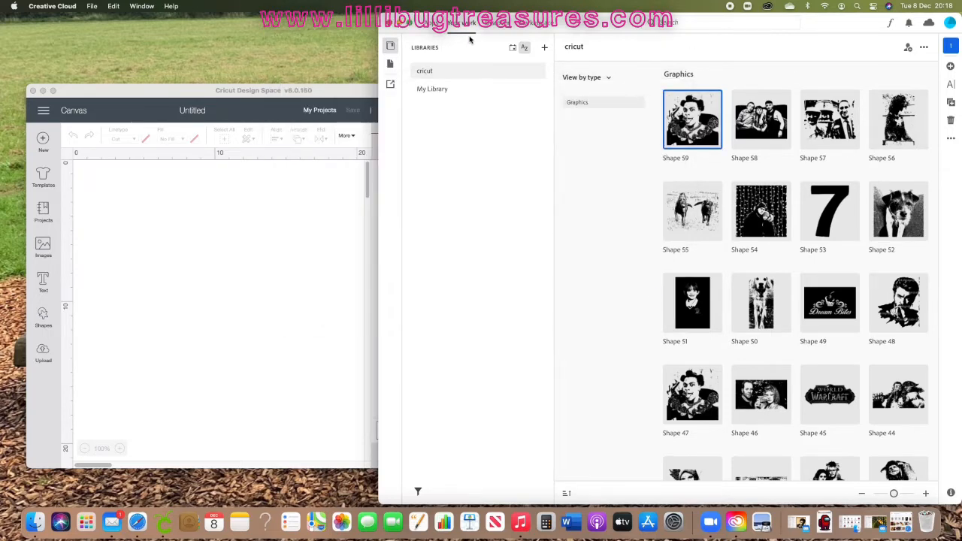
Step: Upload the Shape 59.svg file from the Desktop into Design Space and save it as an image
click(395, 24)
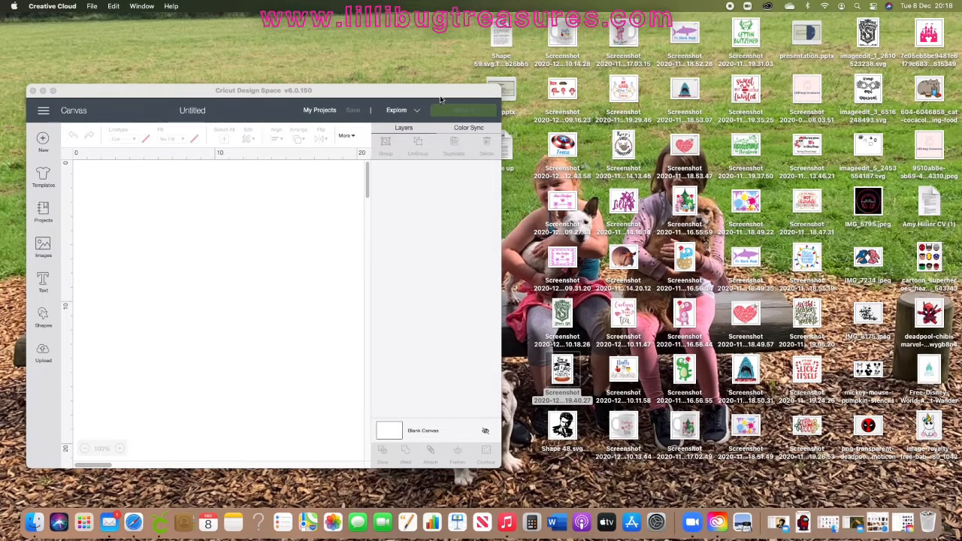
drag(429, 95, 597, 106)
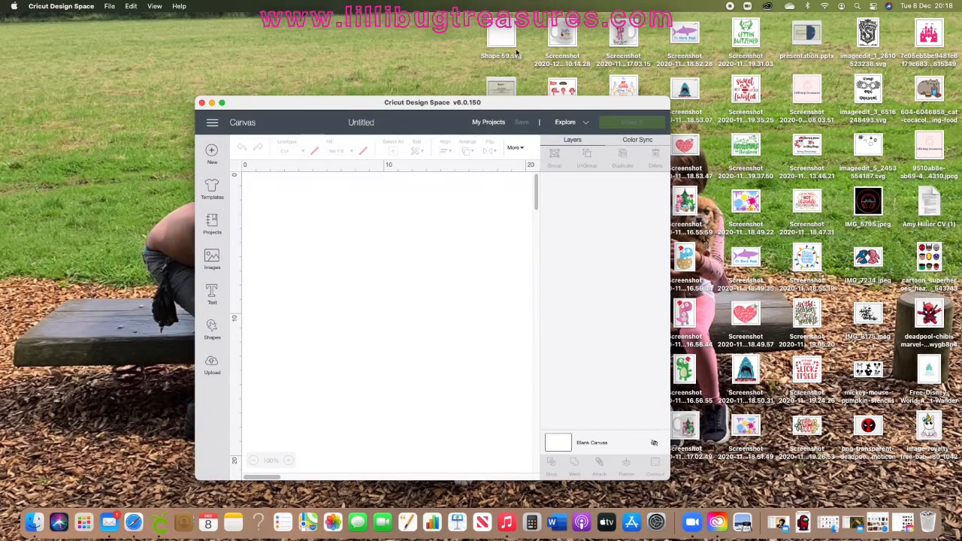
click(211, 363)
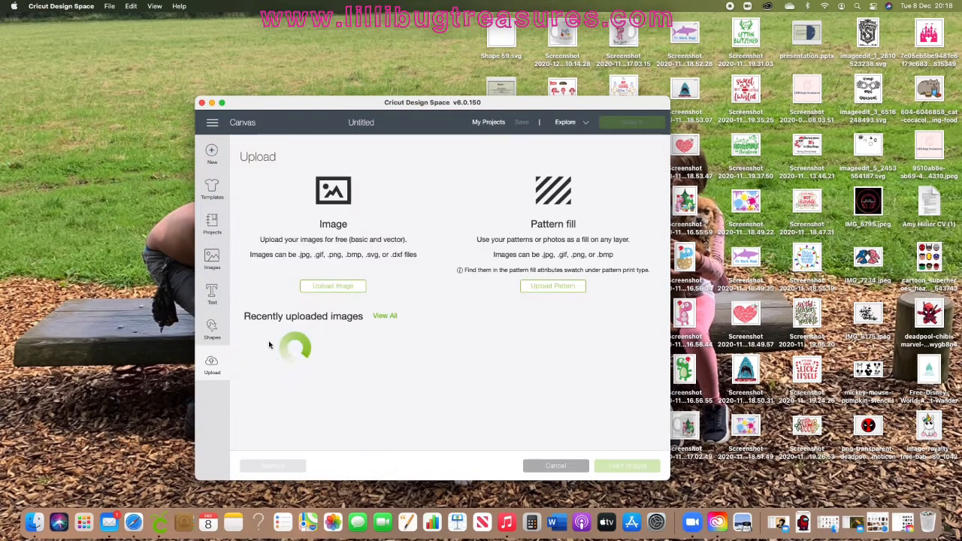
click(338, 291)
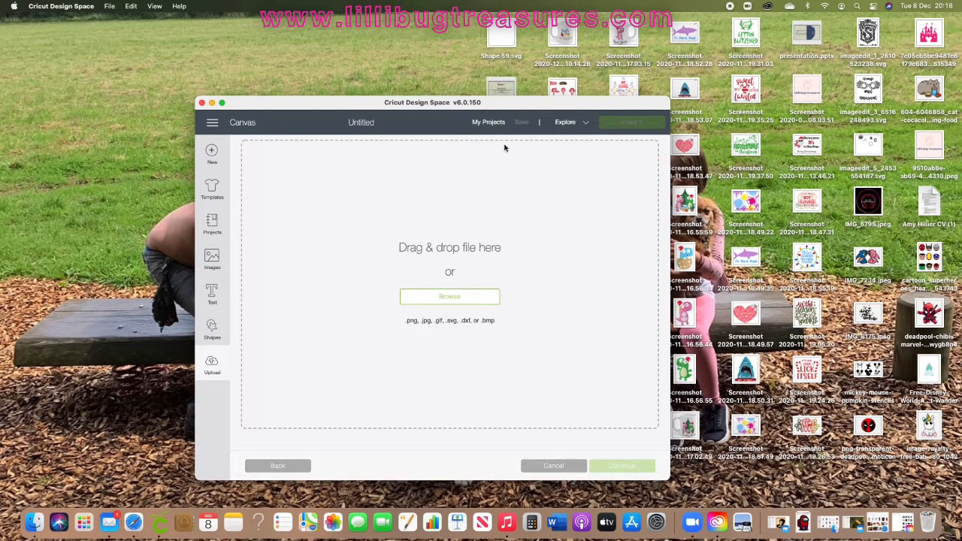
drag(503, 35, 479, 270)
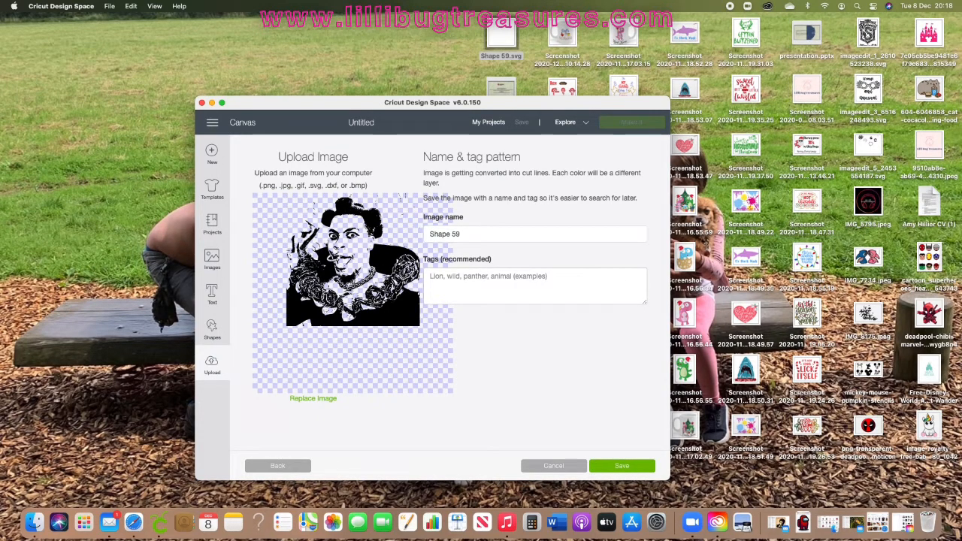
click(624, 466)
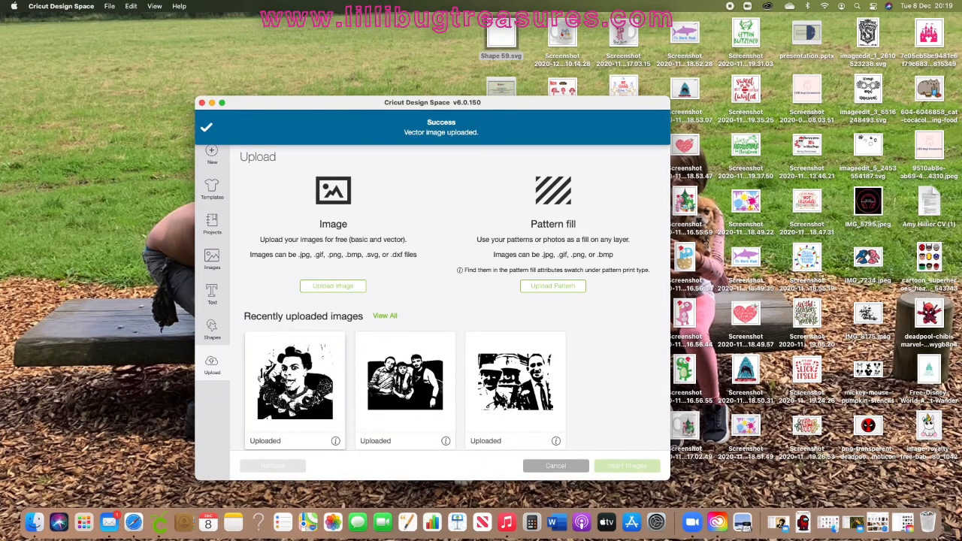
Step: Insert the uploaded Shape 59 image onto the canvas and maximize the Design Space window
click(295, 379)
click(620, 468)
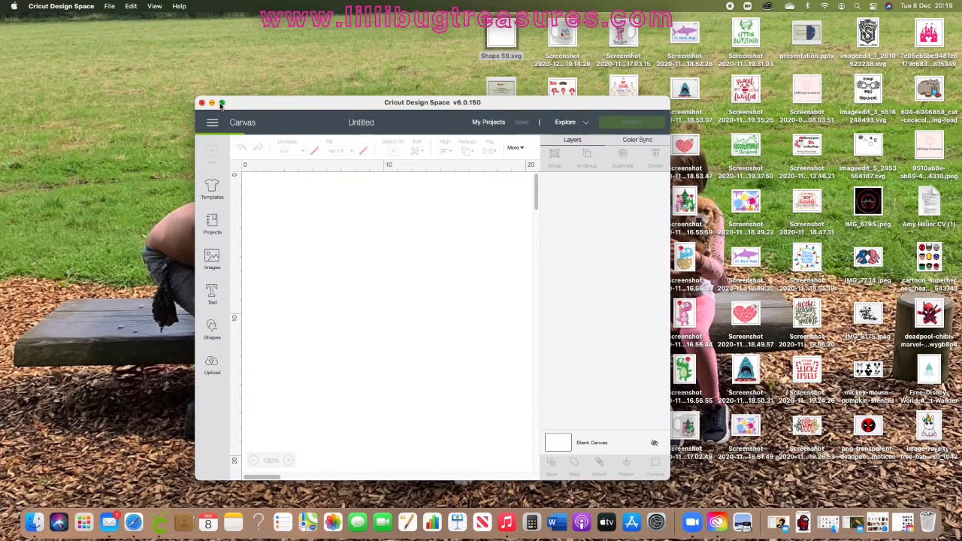
click(221, 103)
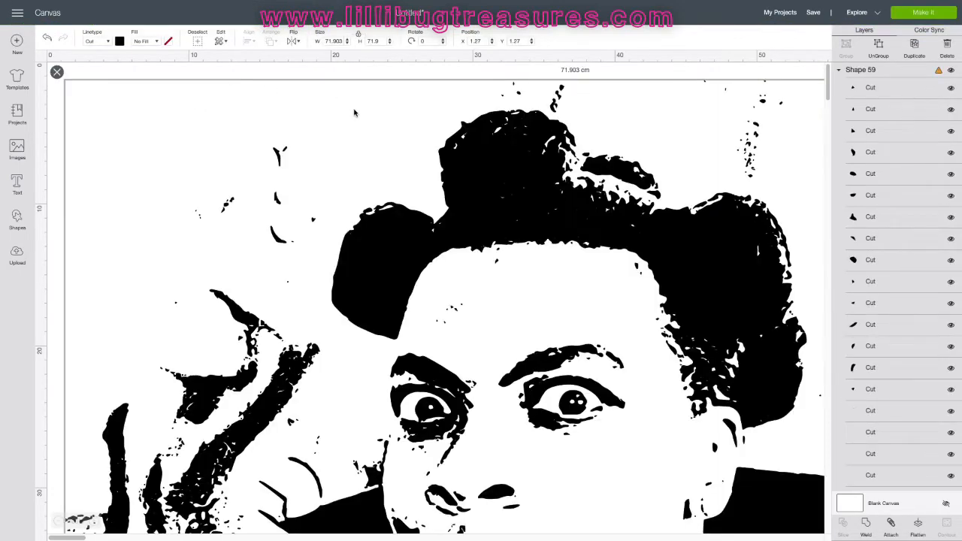
Step: Set the image's width to 20 cm
drag(344, 42, 314, 43)
text(20)
key(Return)
Step: Select the whole image and try to weld it
click(523, 230)
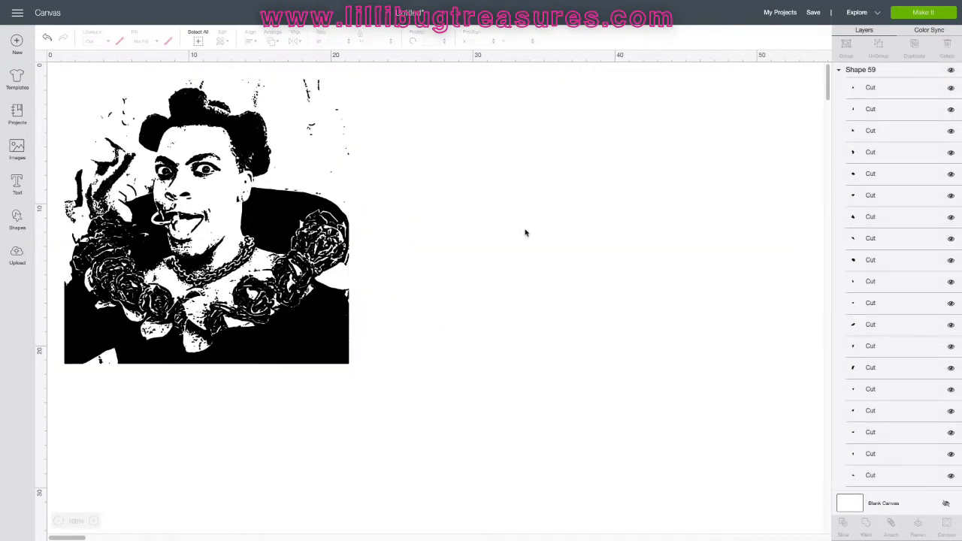
drag(263, 225, 385, 240)
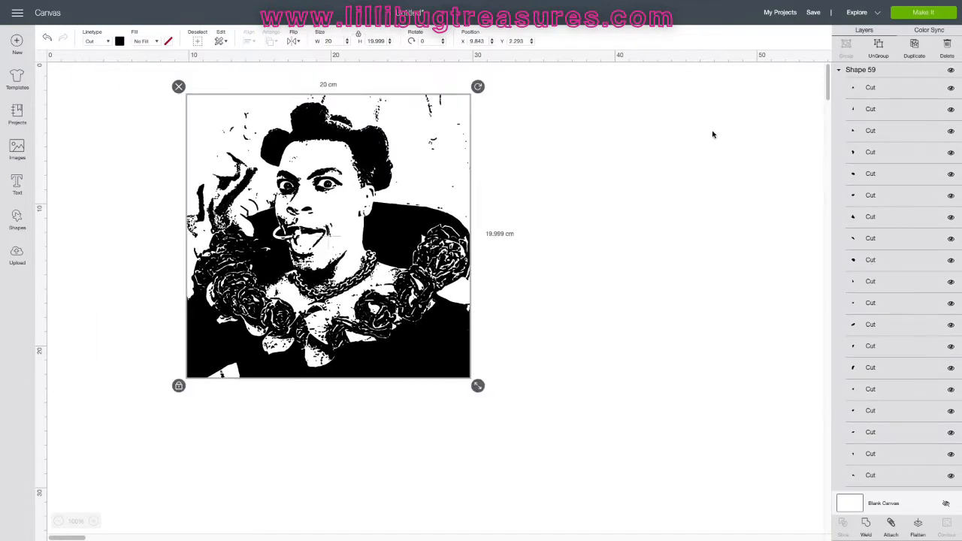
click(866, 528)
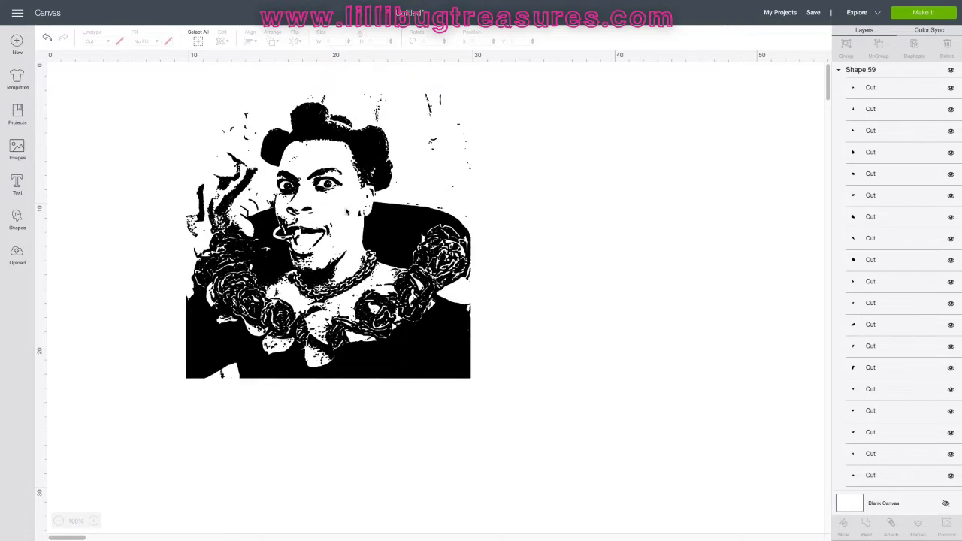
Step: Move the image slightly down and right, then open the Make It mat preview and cancel it
drag(336, 209, 381, 224)
mouse_move(722, 4)
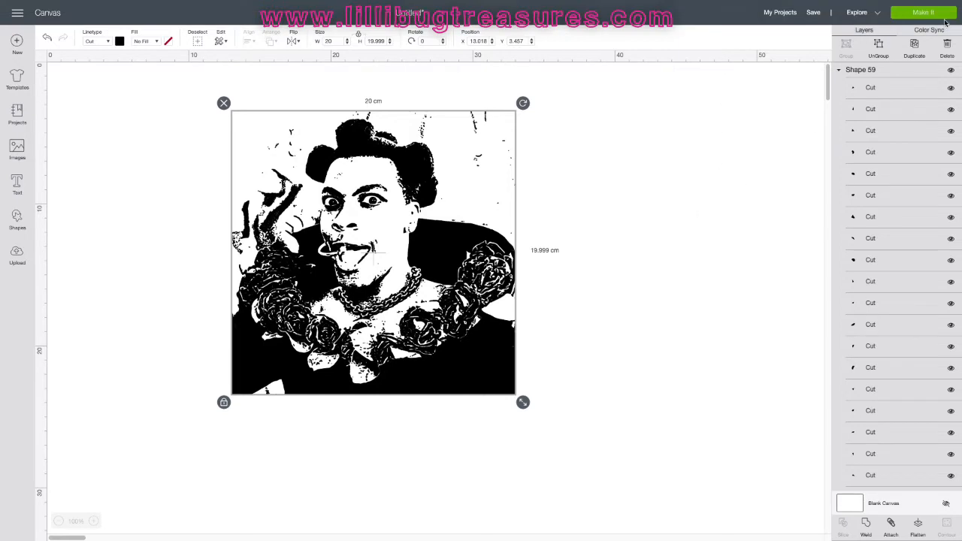
click(929, 20)
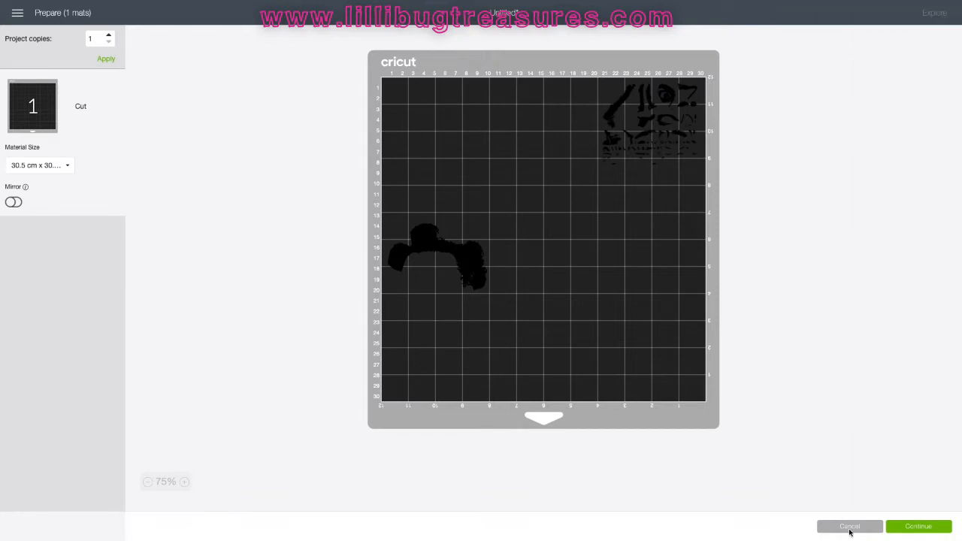
click(849, 527)
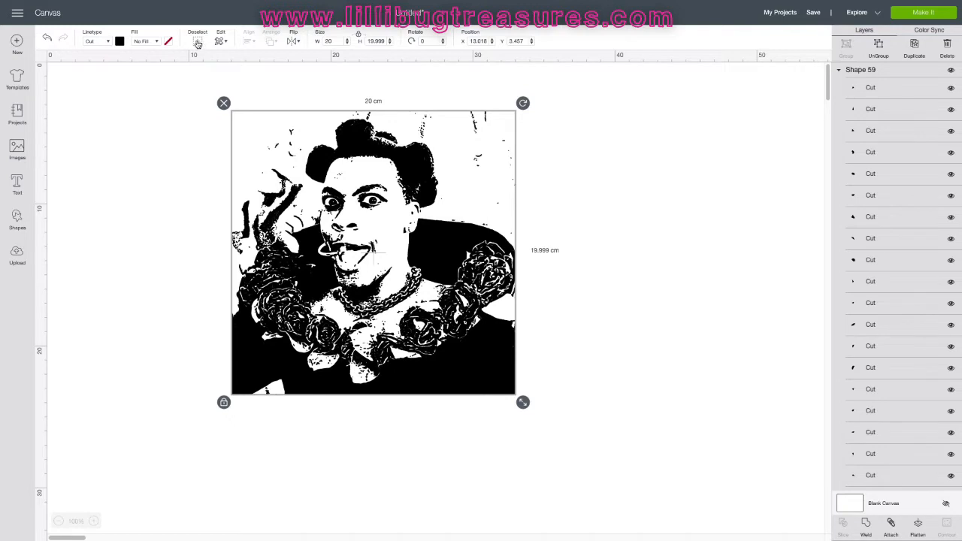
Step: Select the Shape 59 layer group and try to weld it again
click(865, 529)
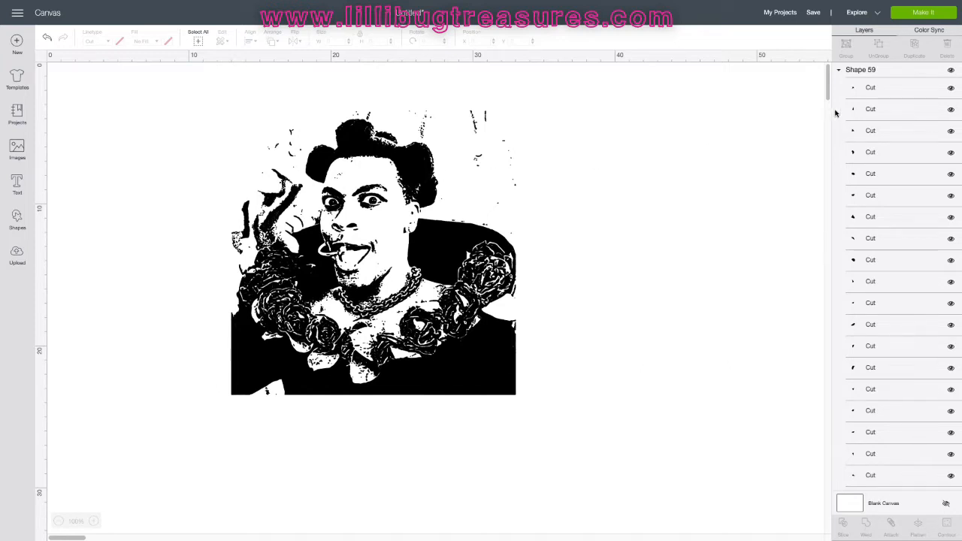
click(872, 69)
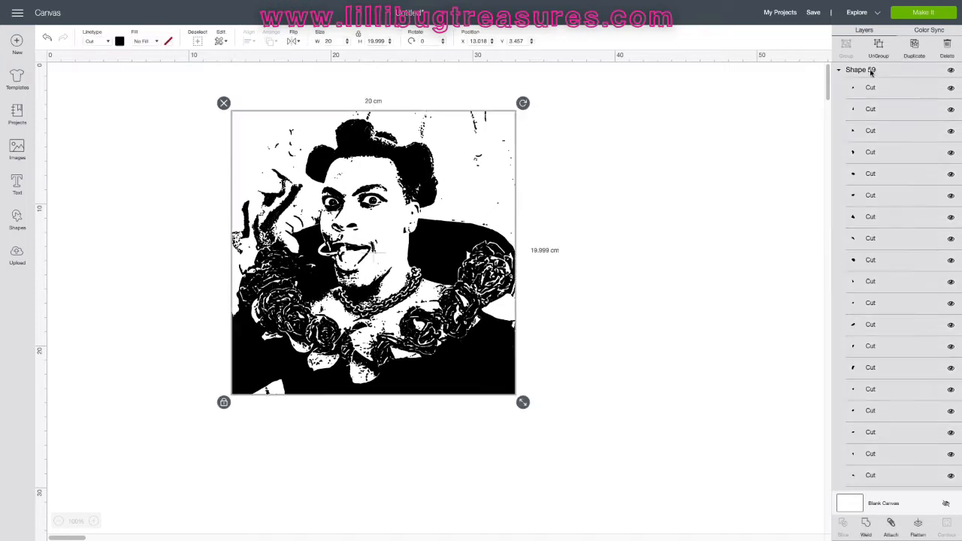
click(865, 526)
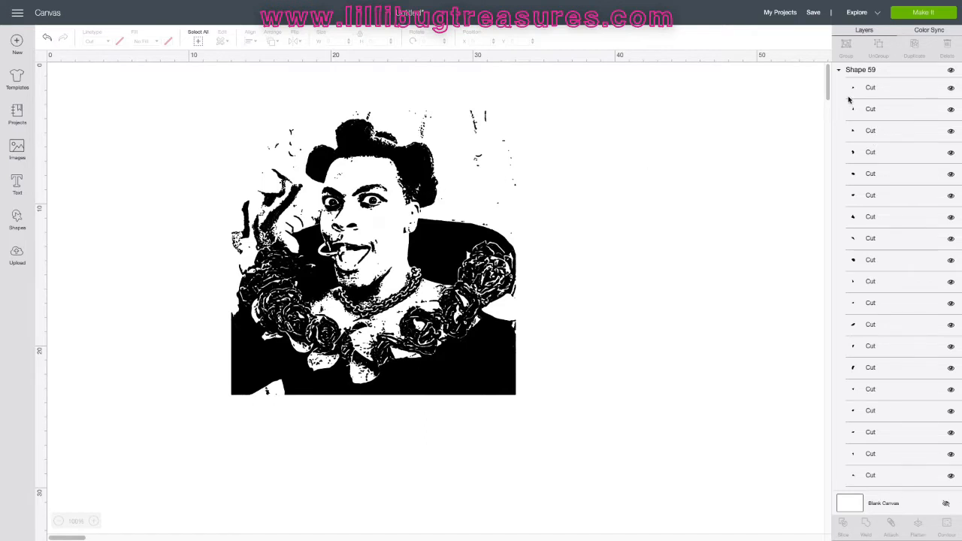
Step: Ungroup Shape 59, then select all the pieces and weld them together
click(860, 74)
click(878, 47)
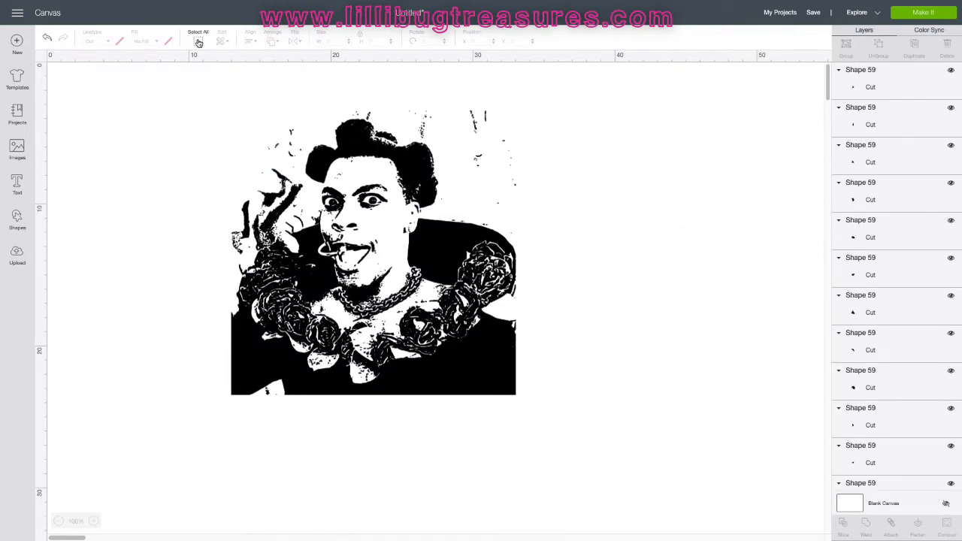
click(198, 42)
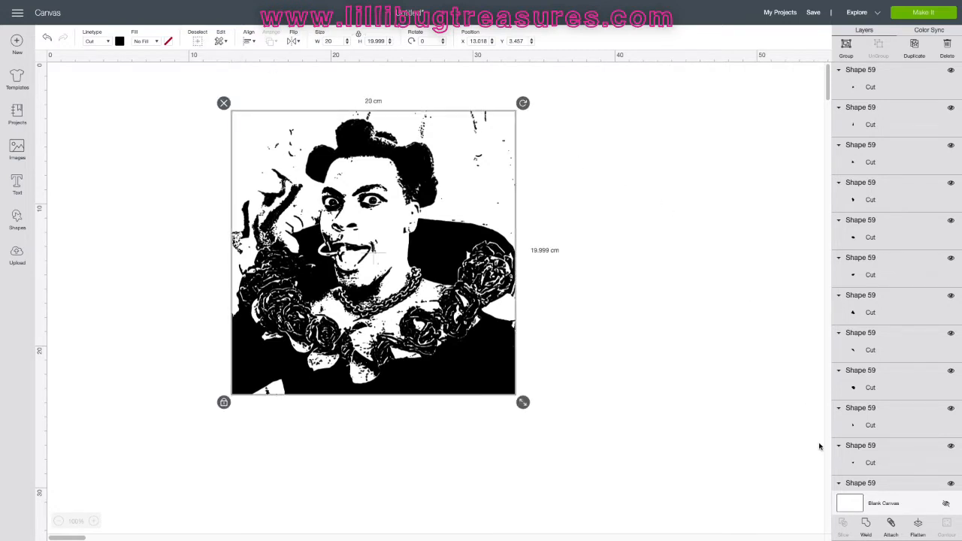
click(868, 527)
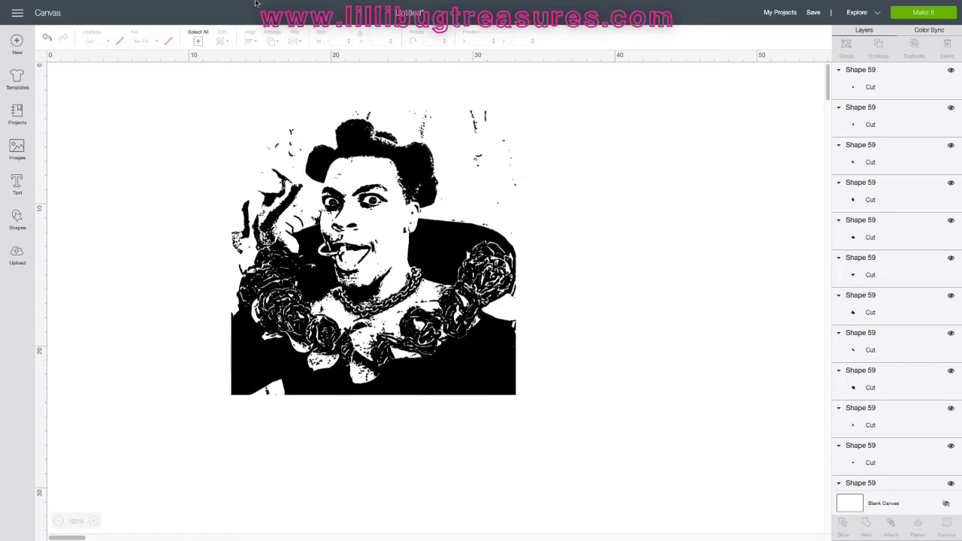
mouse_move(285, 2)
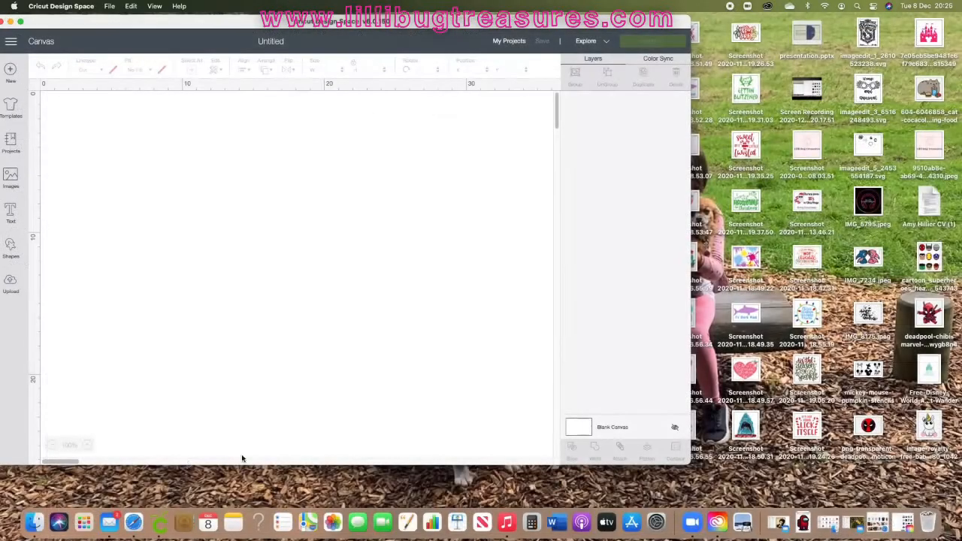
Step: Switch to the browser and search Google for lunapic
click(134, 522)
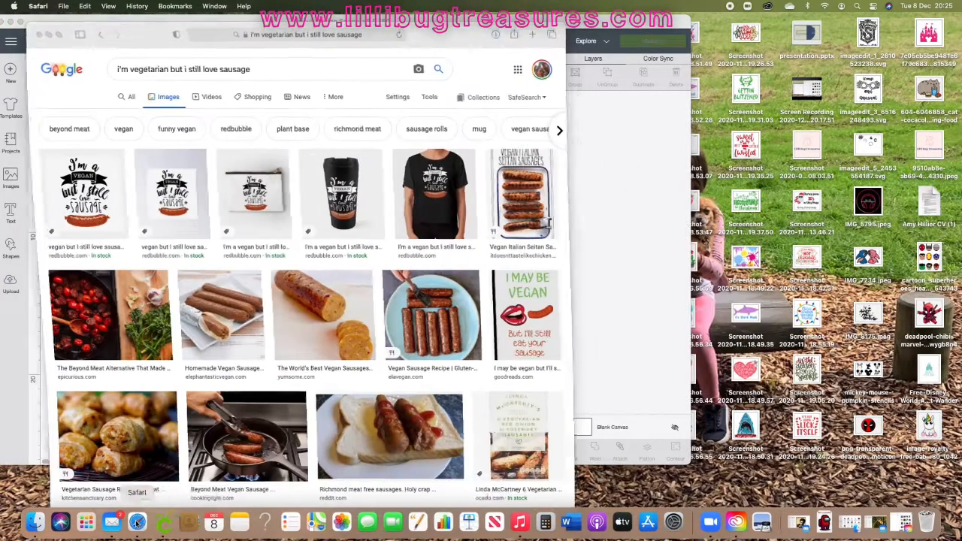
click(275, 76)
drag(253, 69, 104, 68)
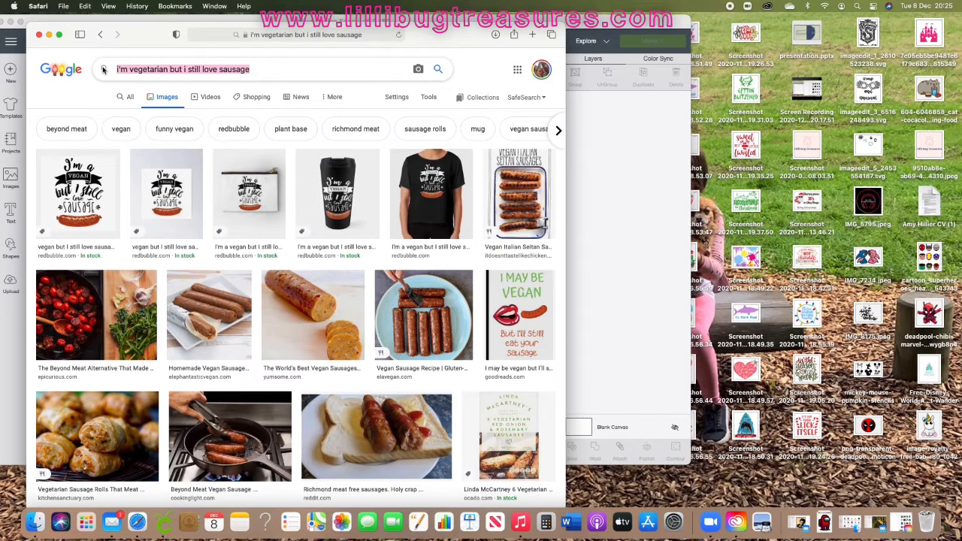
text(luna)
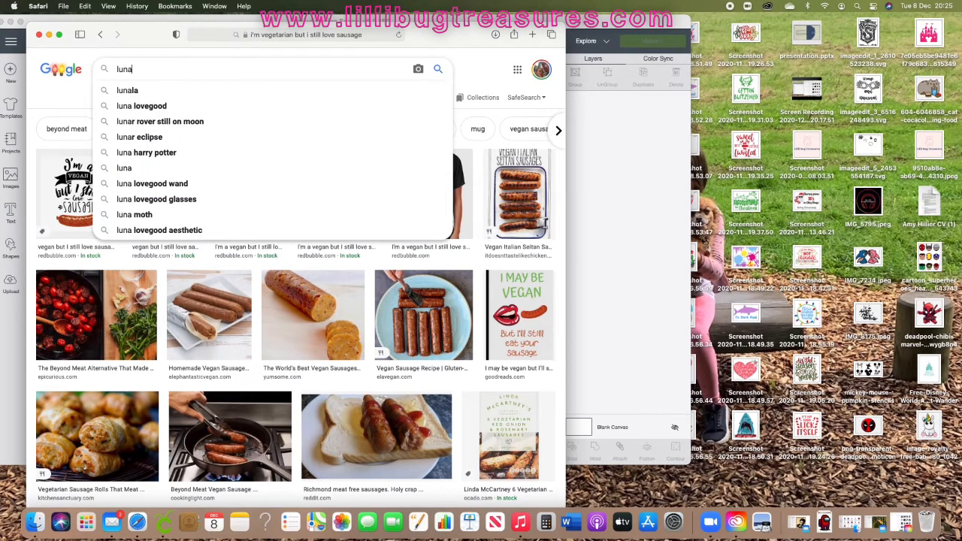
text(pic)
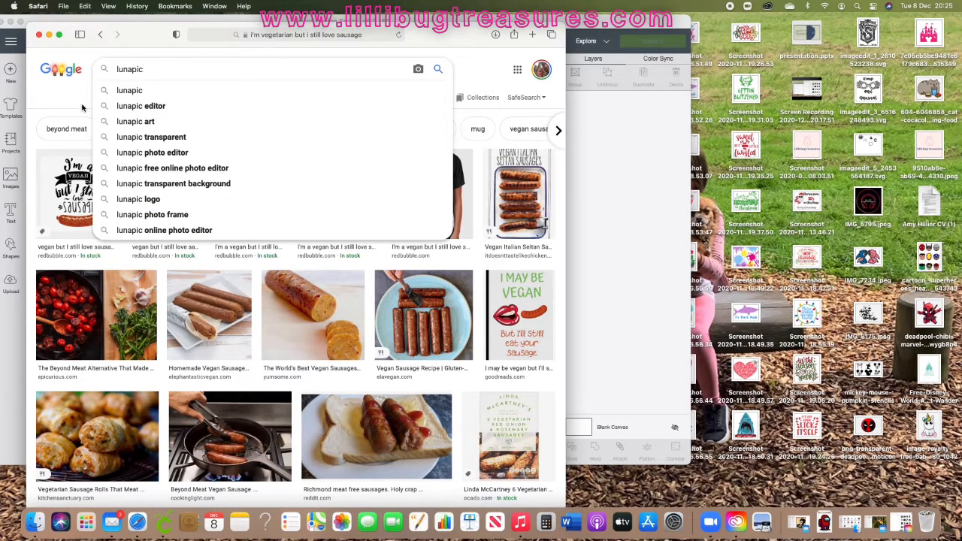
click(133, 93)
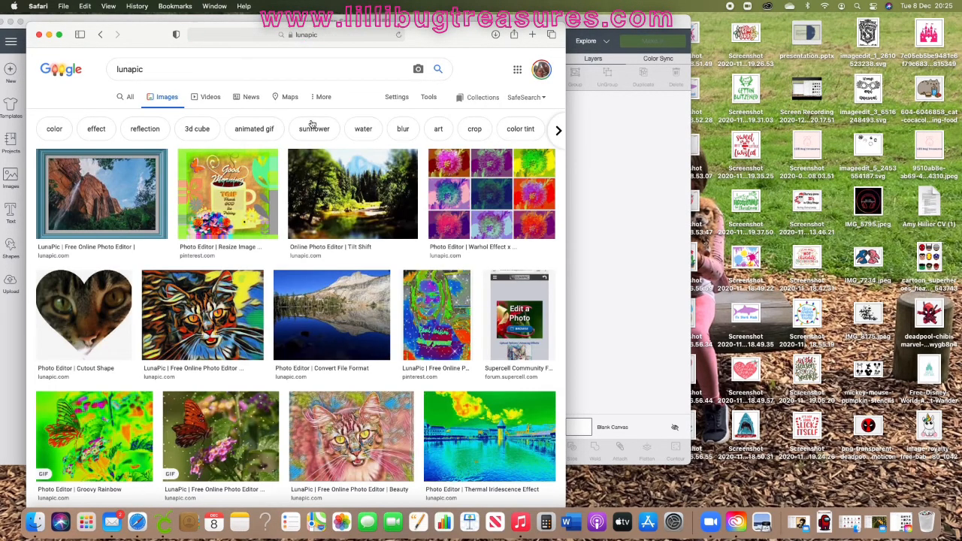
Step: Open the LunaPic online photo editor from the web results and accept its privacy notice
click(125, 97)
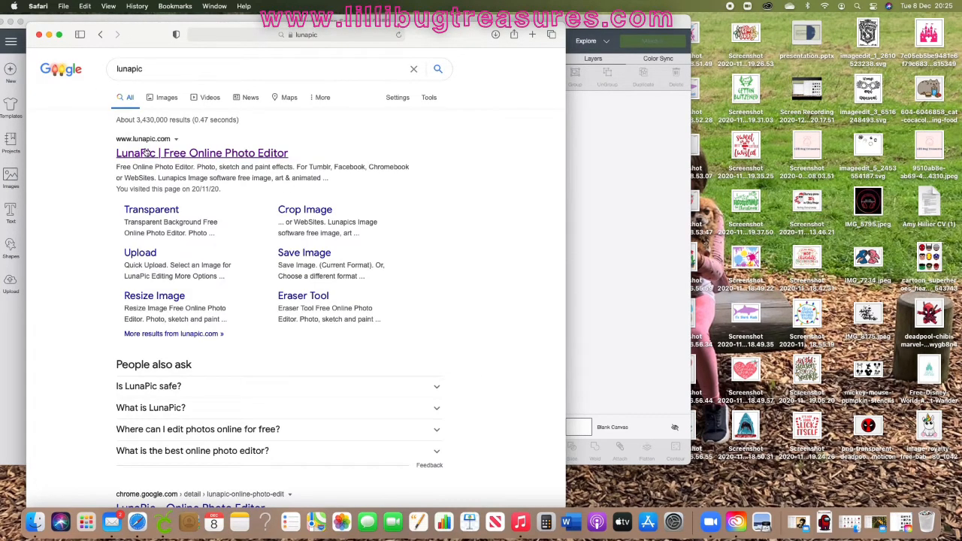
click(185, 155)
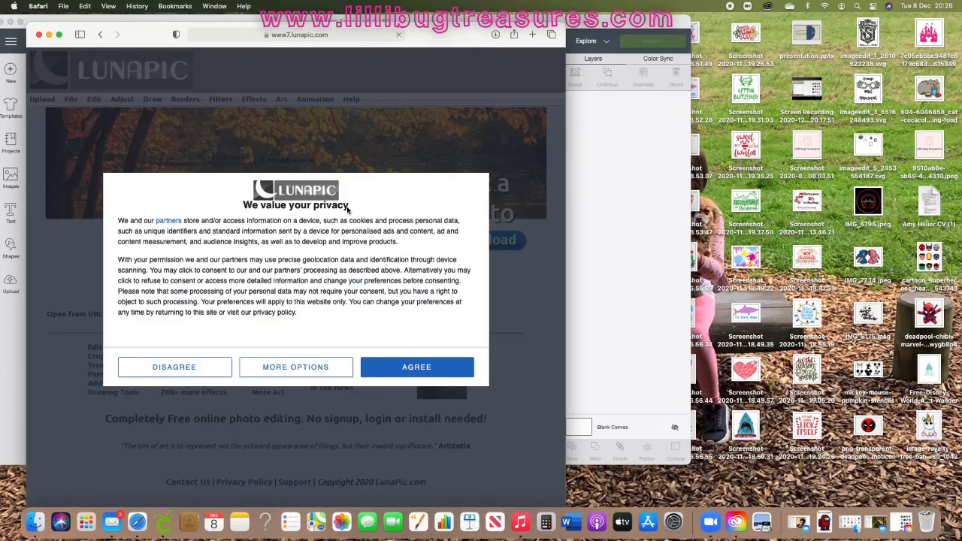
click(415, 368)
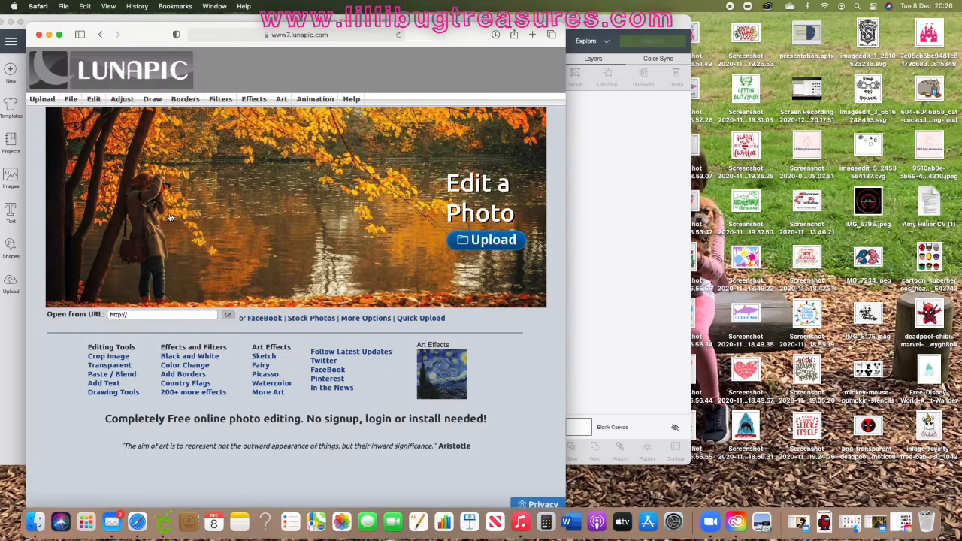
Step: Upload the file imagedit_1_2610523238.svg from the Desktop into LunaPic
click(489, 247)
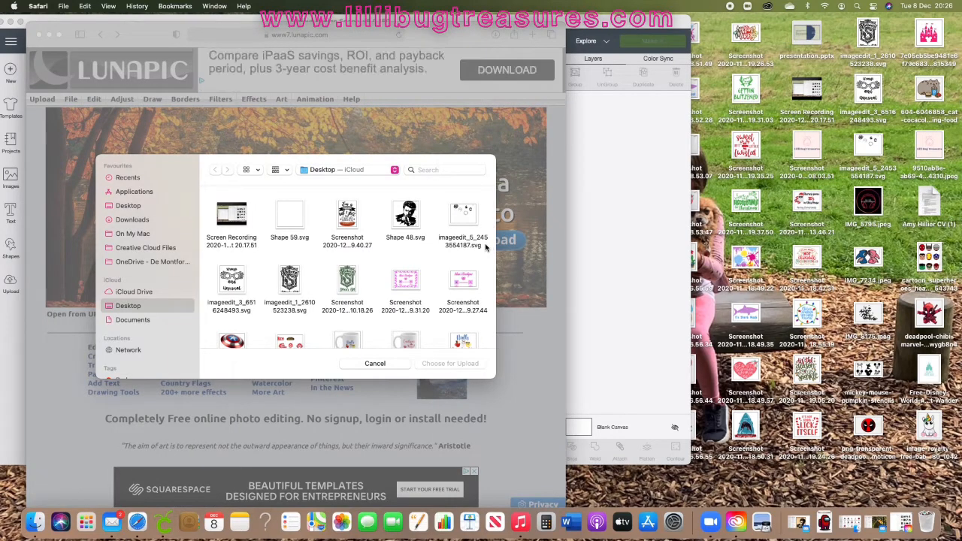
scroll(408, 253, down, 1)
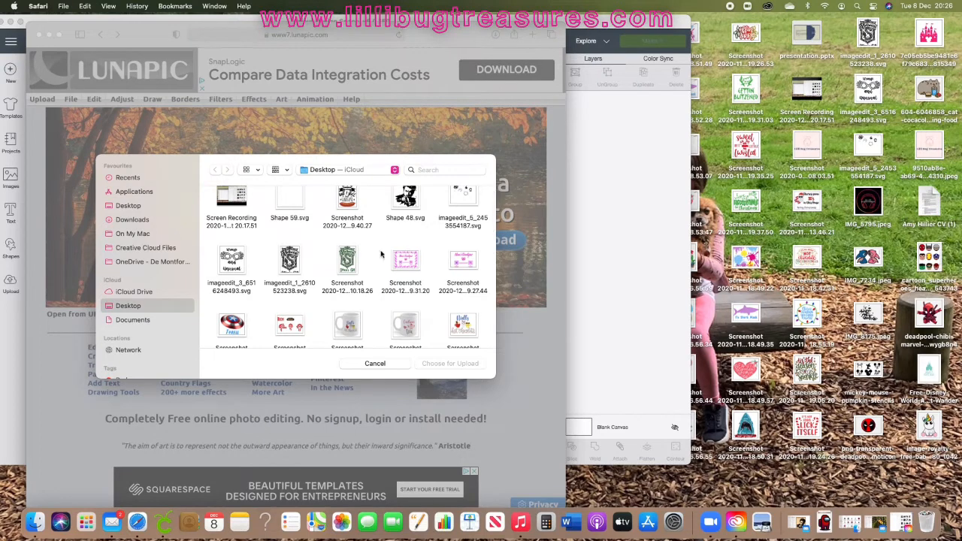
click(288, 263)
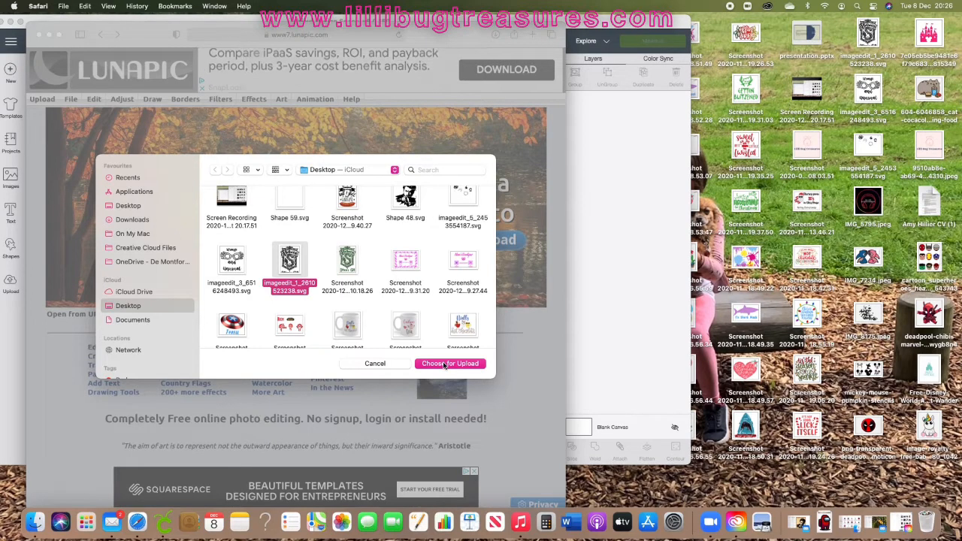
click(358, 271)
click(451, 363)
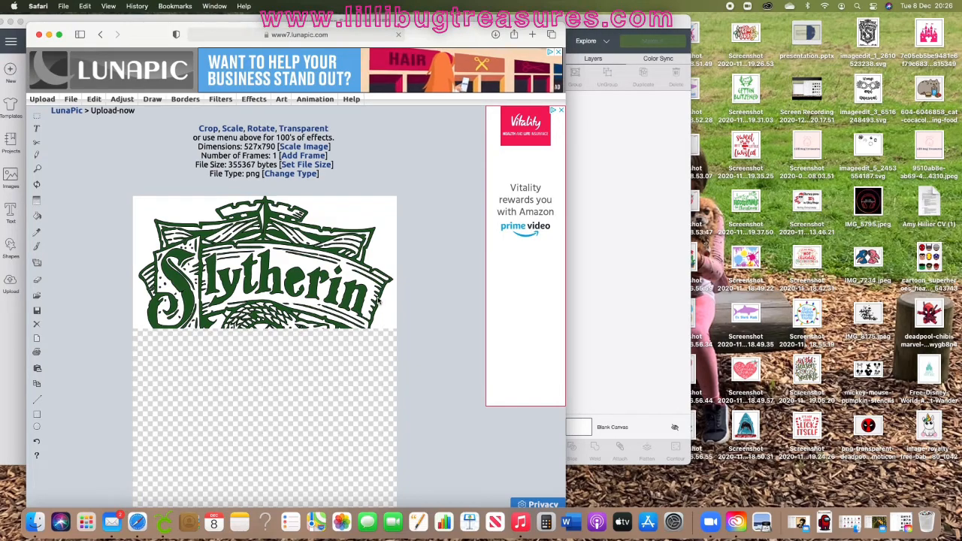
Step: Make the image's white background transparent using the Transparent tool in Transparent Color mode
drag(453, 33, 465, 24)
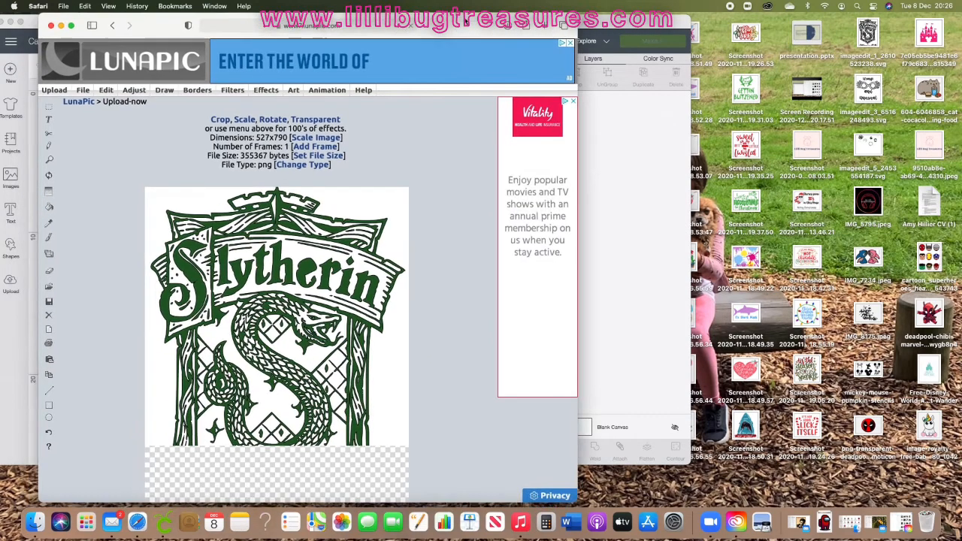
click(70, 26)
scroll(561, 263, down, 3)
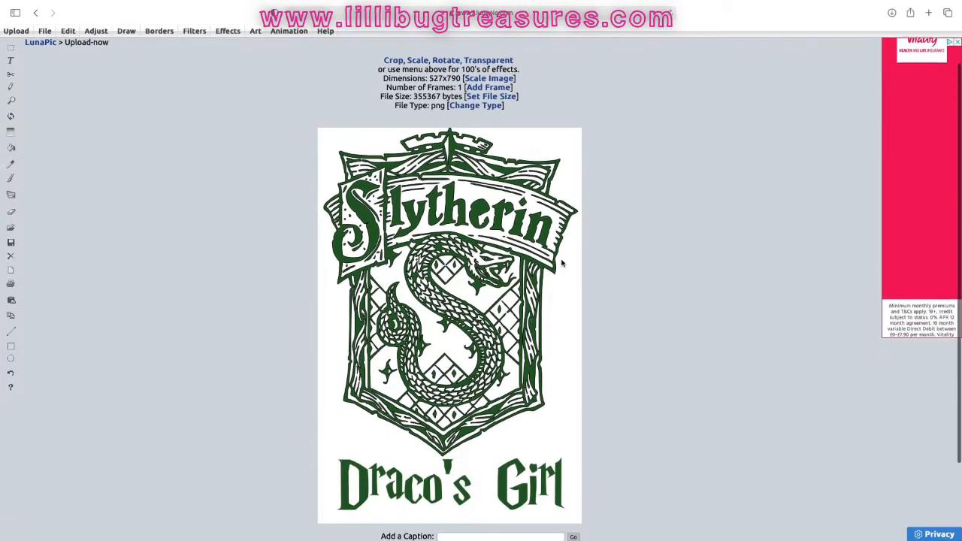
scroll(561, 263, up, 1)
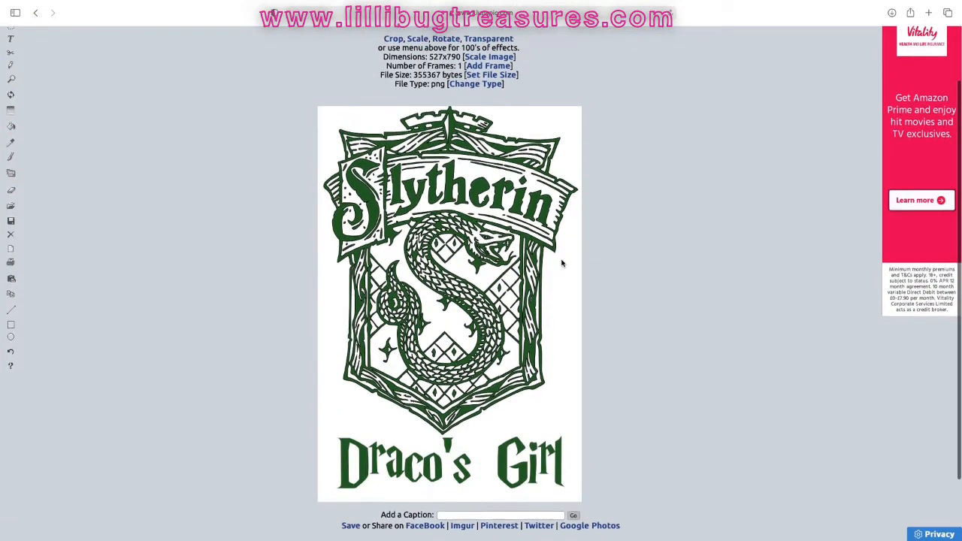
click(485, 43)
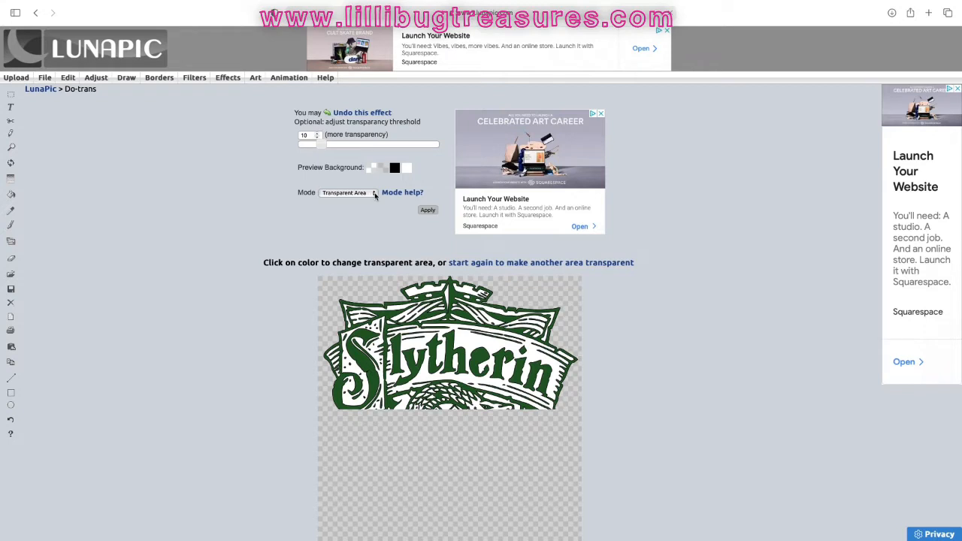
click(373, 193)
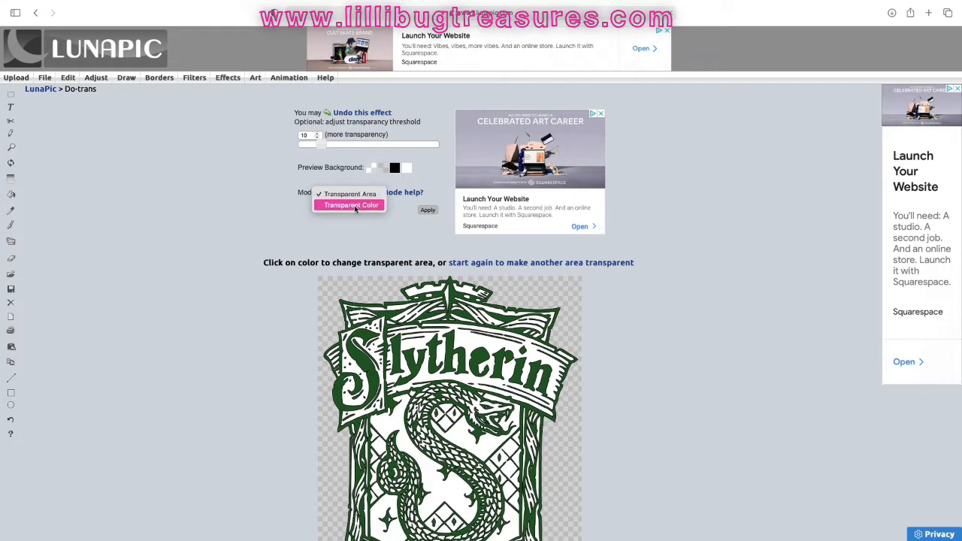
click(358, 207)
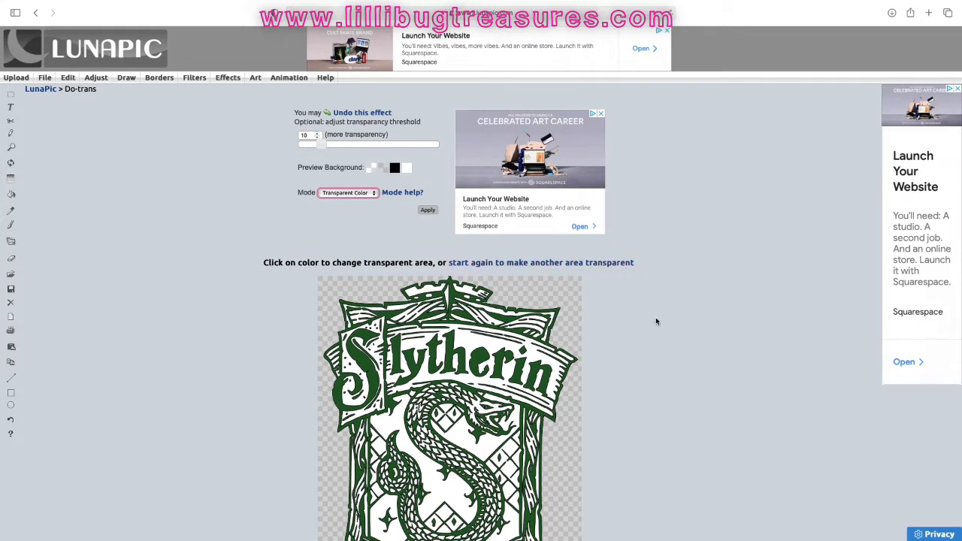
scroll(655, 322, down, 2)
scroll(655, 321, down, 1)
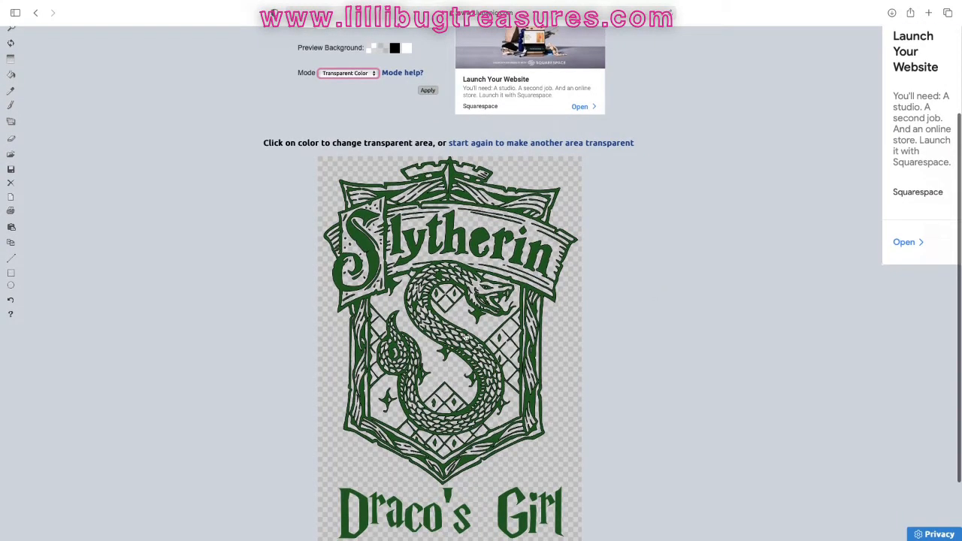
click(429, 92)
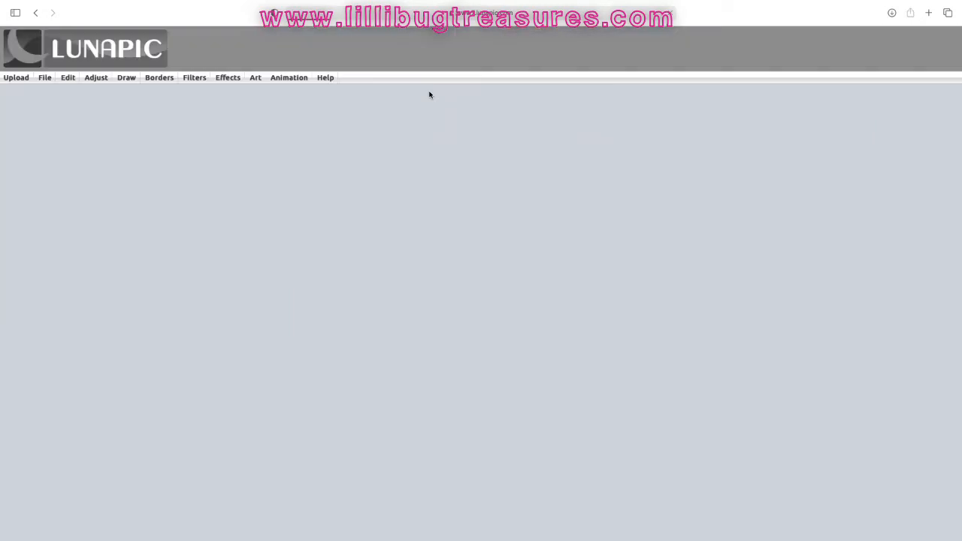
Step: Save the transparent image, allowing downloads from the LunaPic site
scroll(692, 252, down, 1)
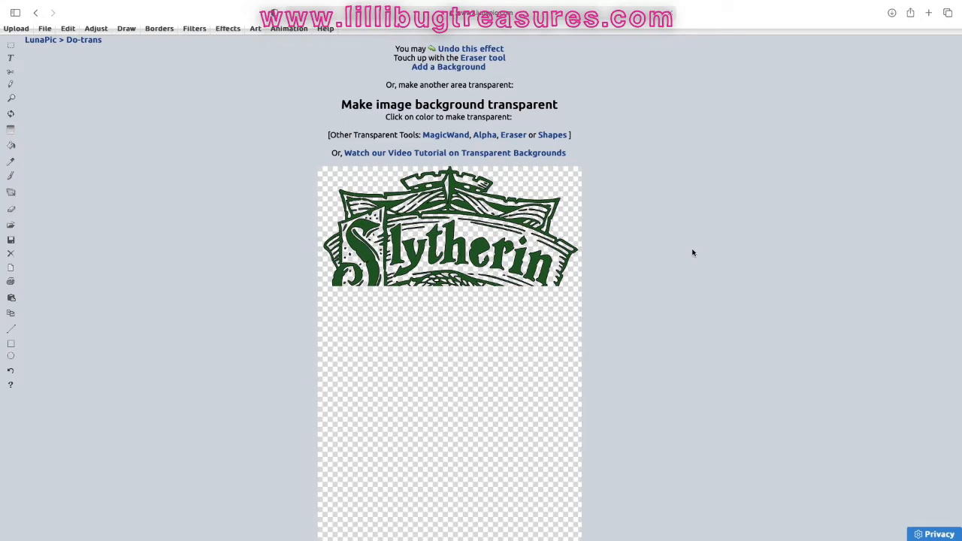
scroll(692, 252, down, 3)
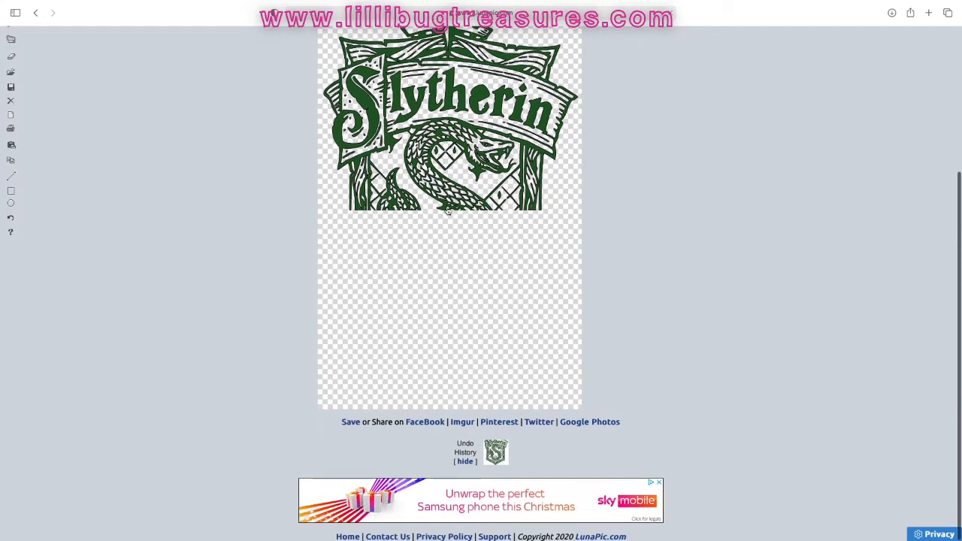
click(355, 425)
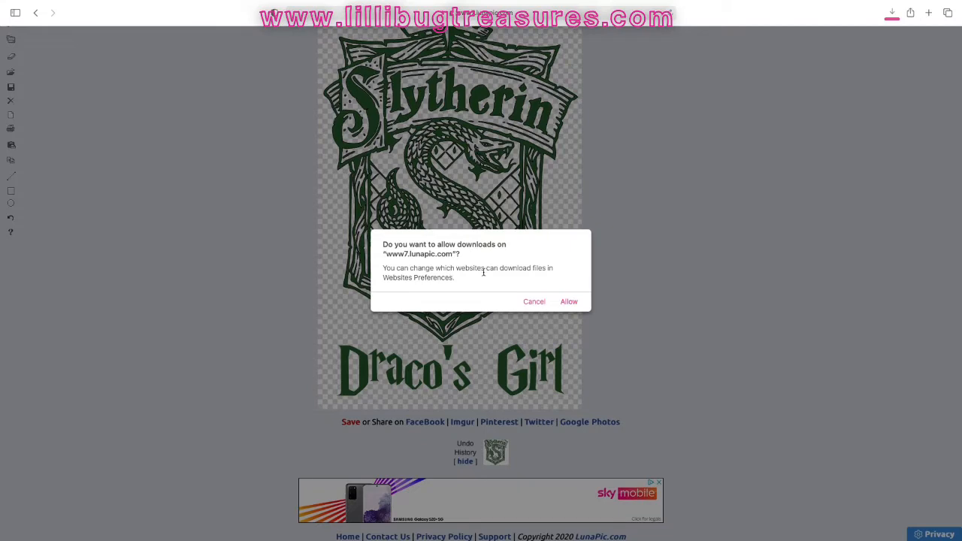
click(569, 302)
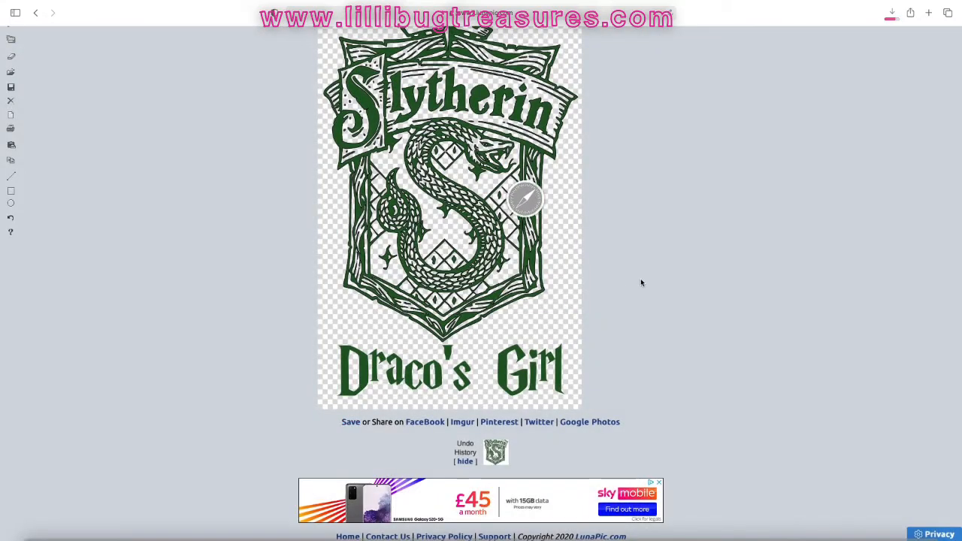
Step: Take the browser window out of full-screen view
mouse_move(34, 25)
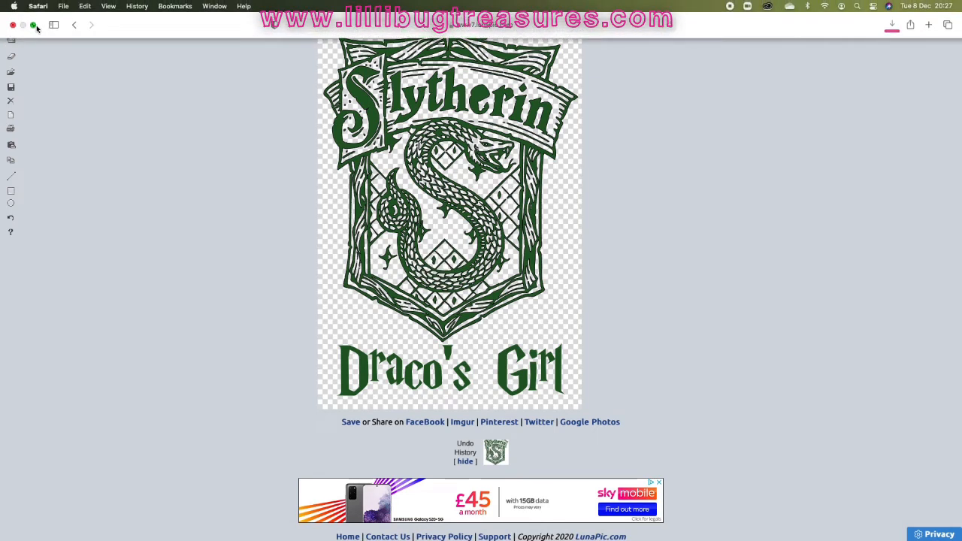
click(39, 6)
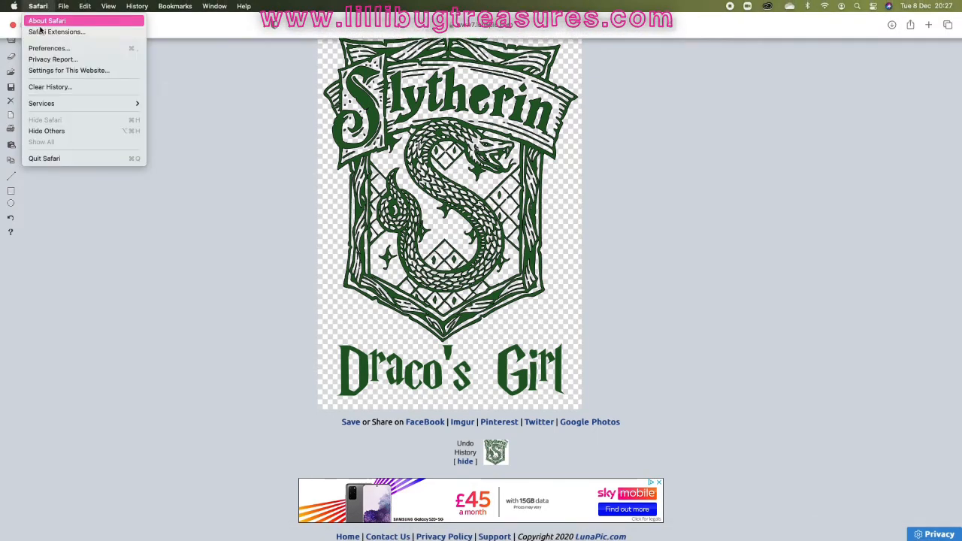
click(203, 21)
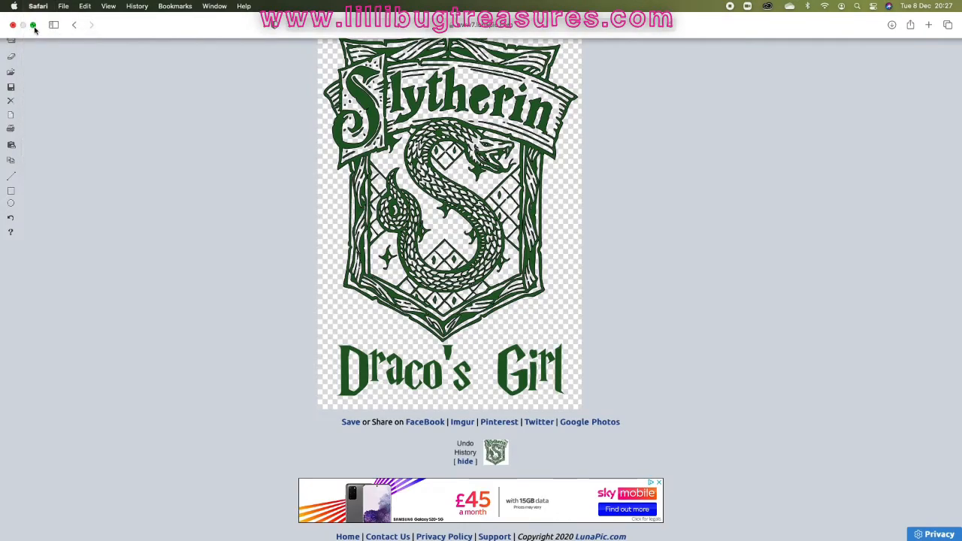
click(34, 25)
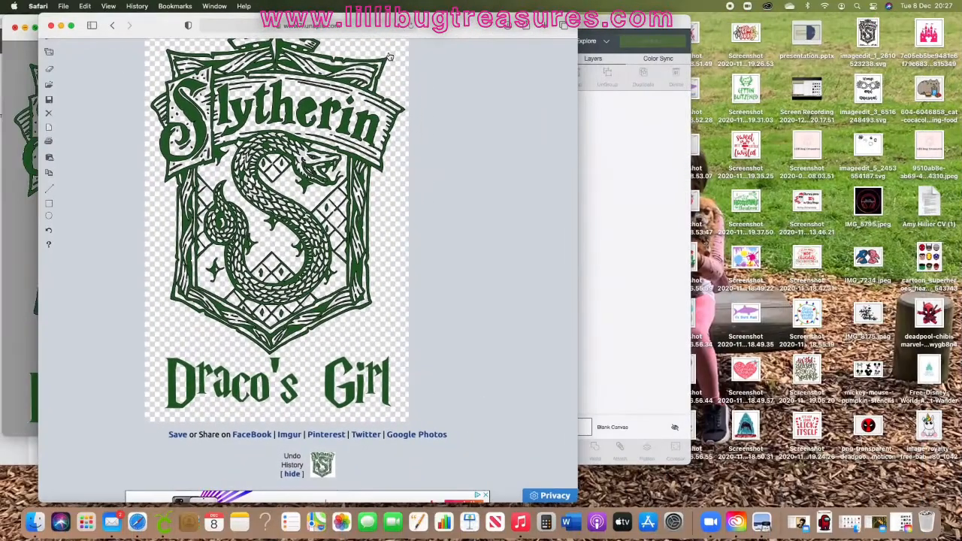
Step: Open the Convertio file converter site from the address bar suggestions
scroll(389, 56, up, 5)
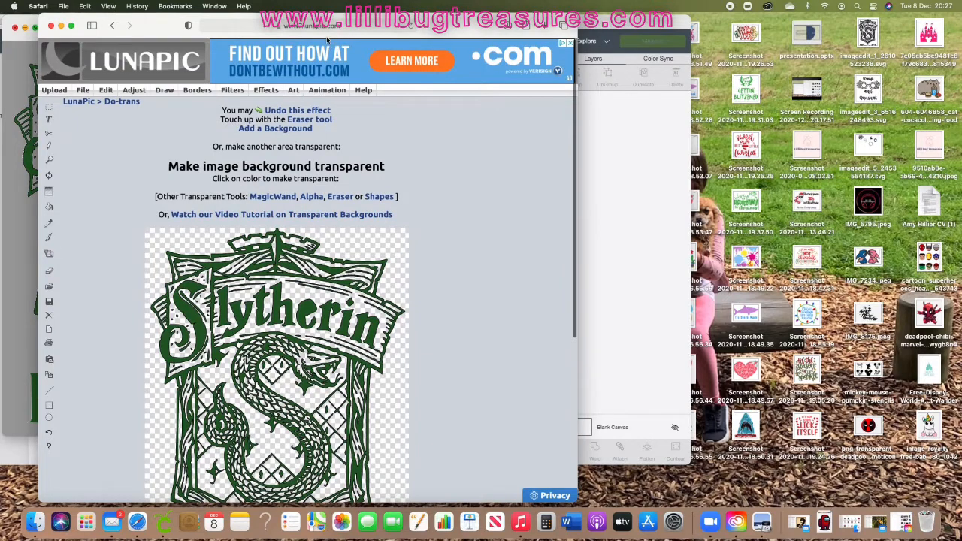
click(319, 26)
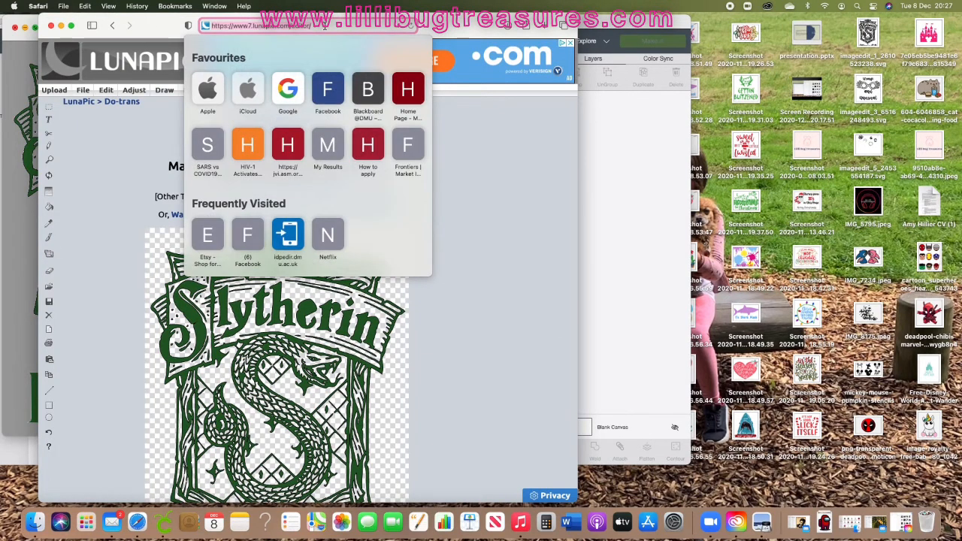
text(convertio.co)
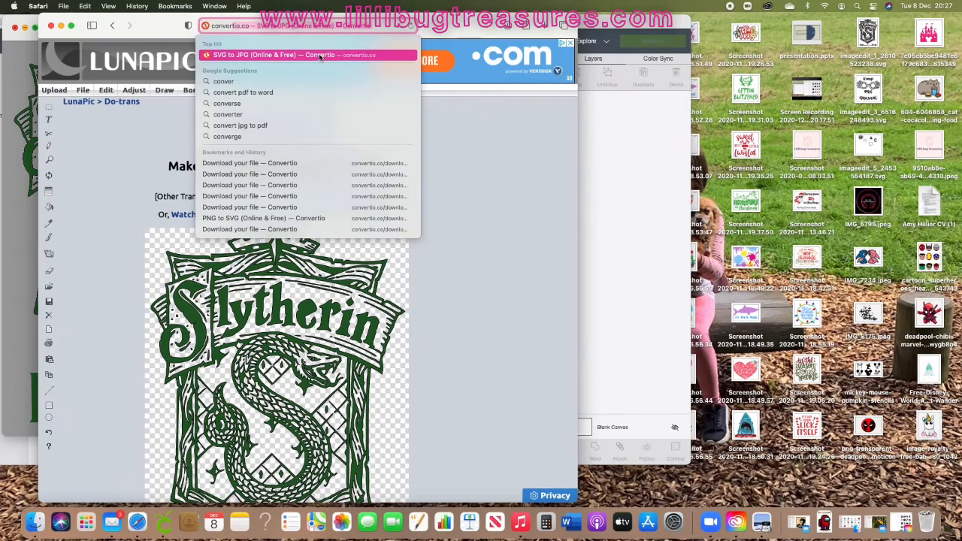
click(320, 56)
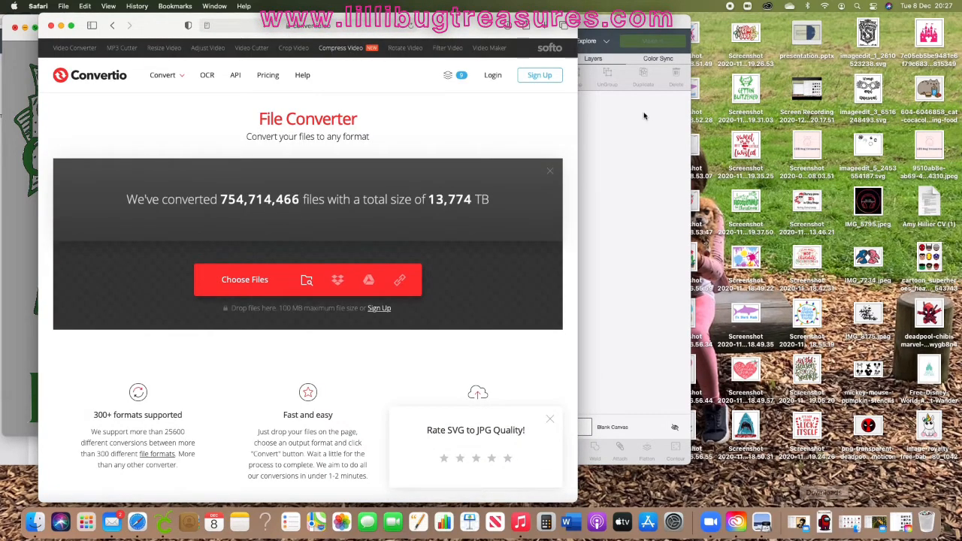
Step: Move the Cricut Design Space window aside and minimize it
drag(627, 30, 611, 163)
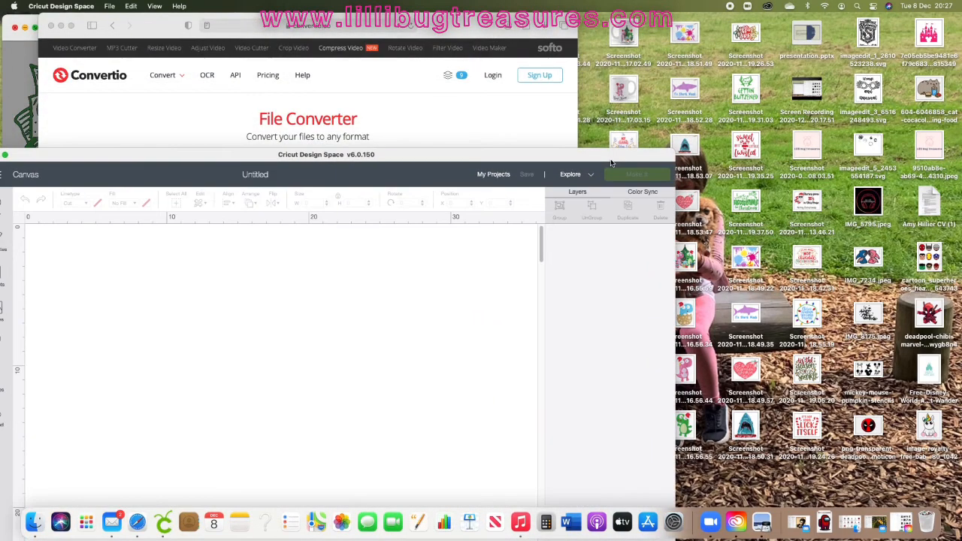
drag(40, 154, 134, 171)
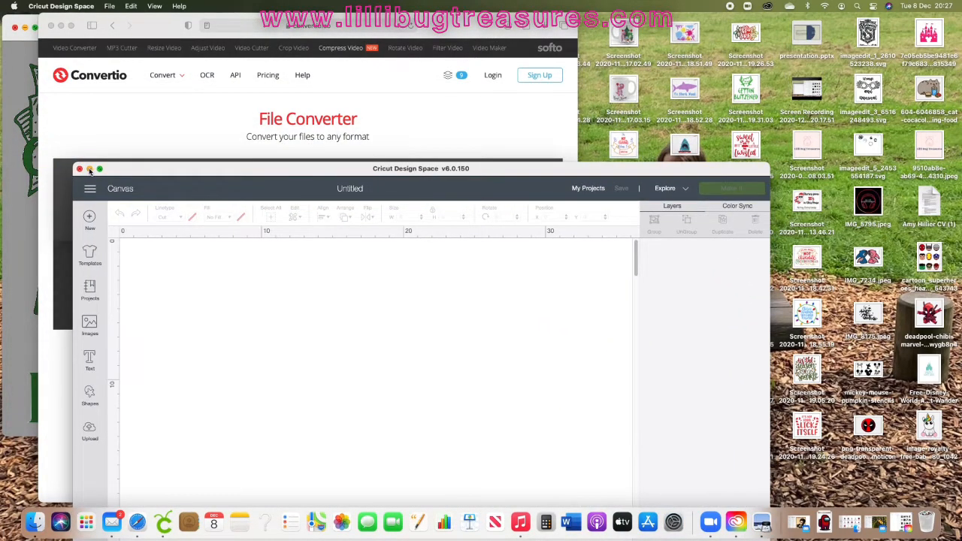
click(89, 169)
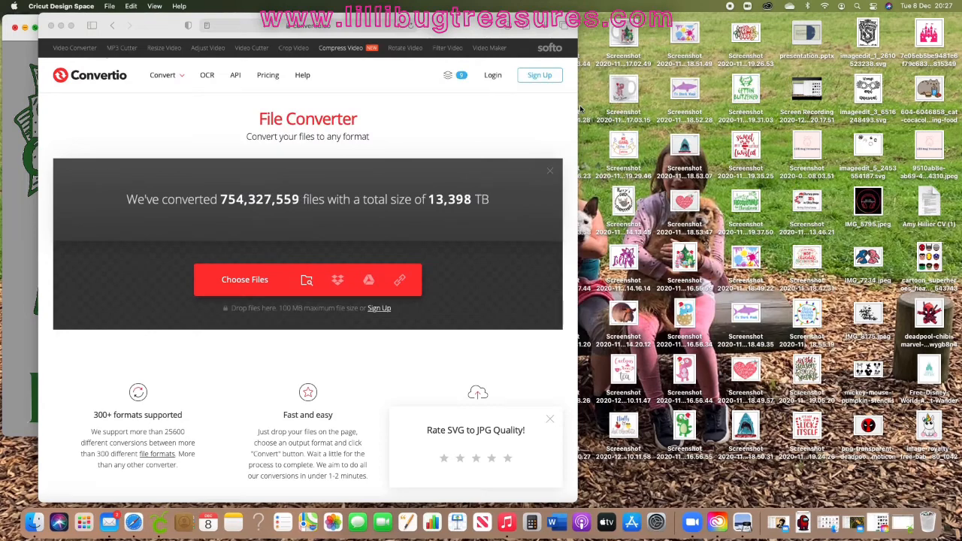
Step: Move the Convertio browser window to the left half of the screen
drag(480, 33, 437, 36)
click(567, 369)
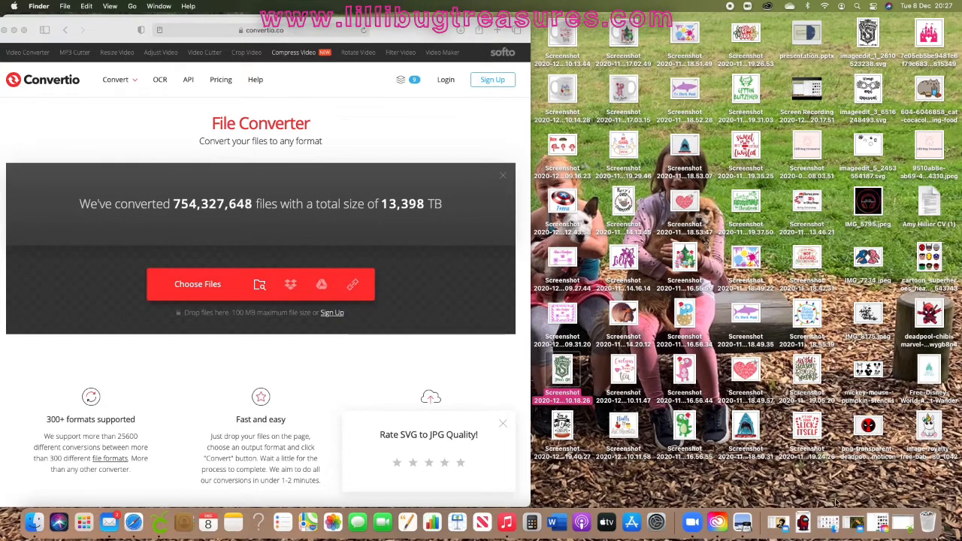
Step: Open the saved transparent Slytherin PNG from the Downloads stack to preview it
click(804, 522)
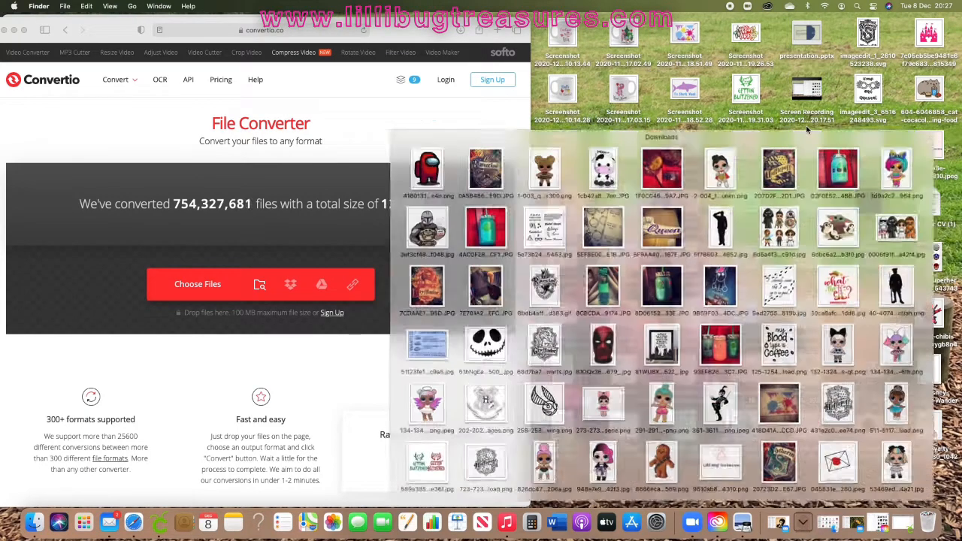
scroll(680, 316, down, 5)
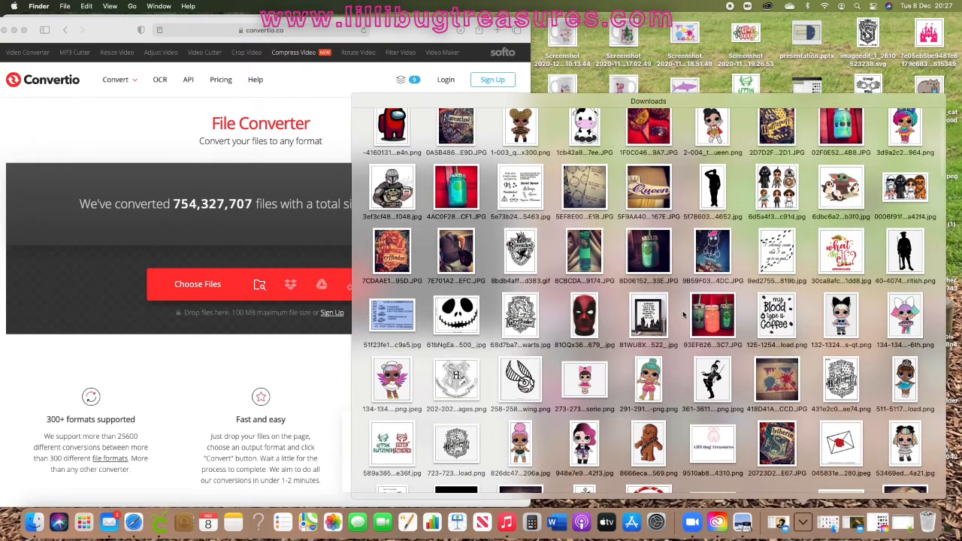
scroll(684, 315, down, 5)
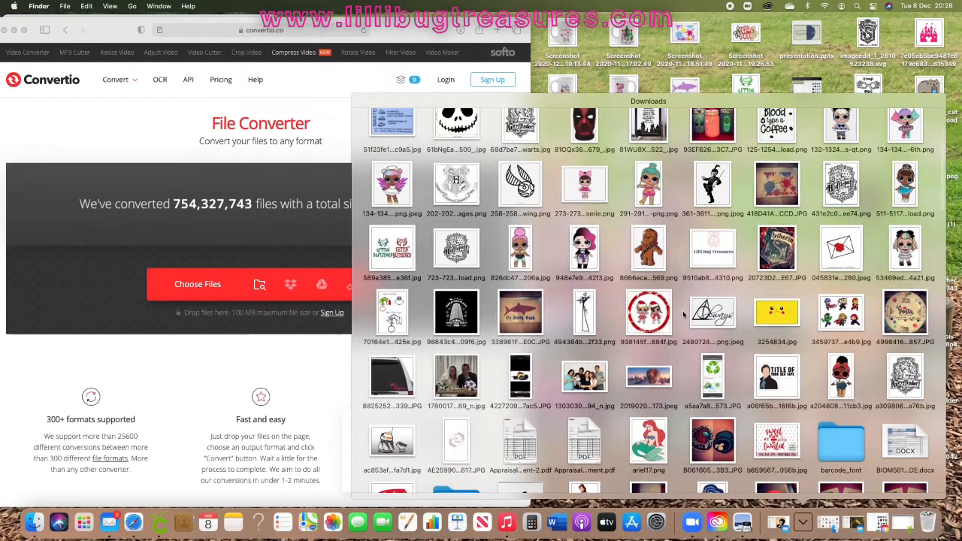
scroll(684, 316, down, 6)
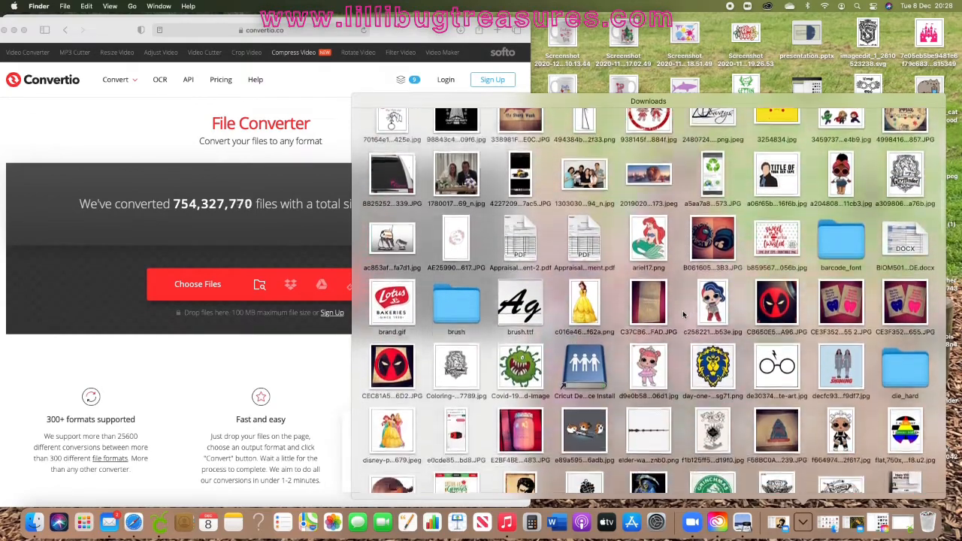
scroll(683, 314, down, 2)
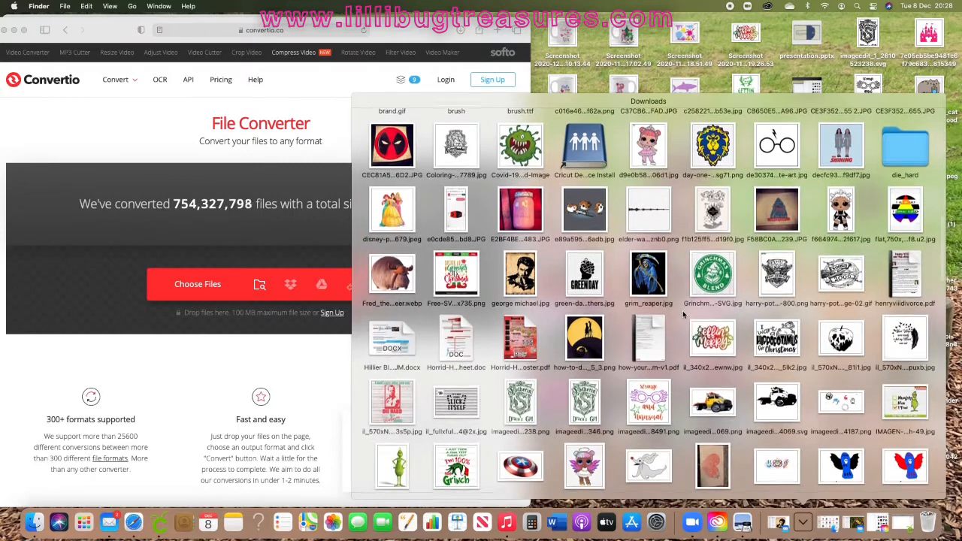
click(538, 406)
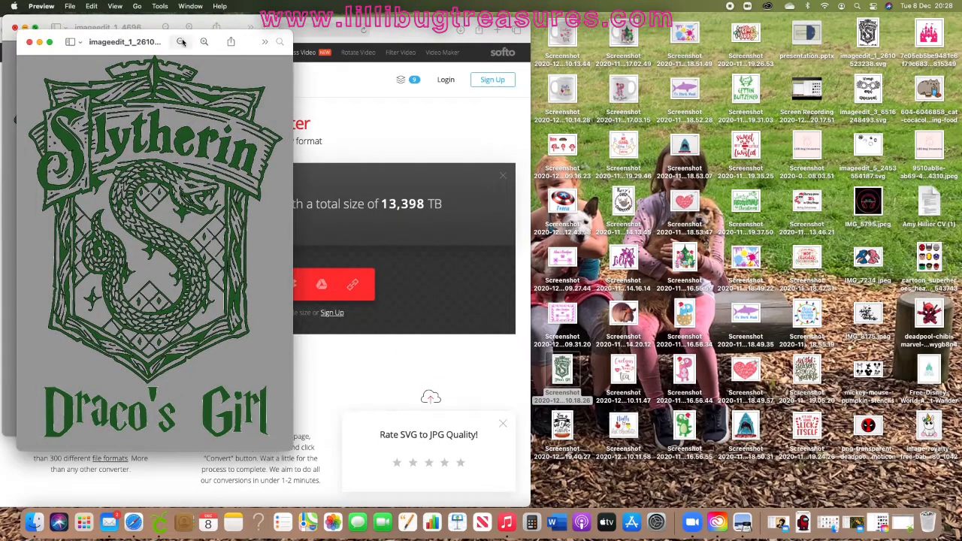
Step: Add imageedit_1_2610523238.png from the Downloads stack to Convertio's file converter
click(28, 43)
drag(74, 28, 292, 178)
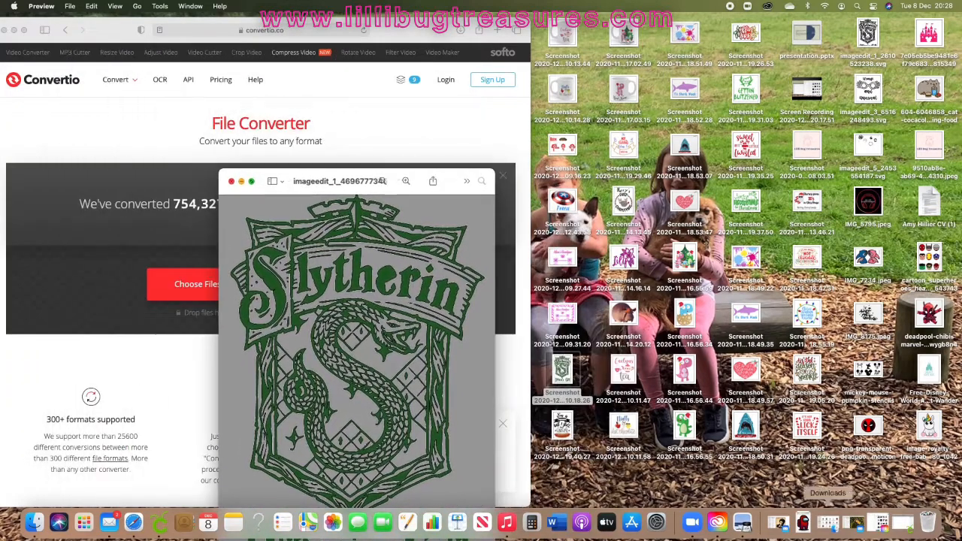
click(804, 523)
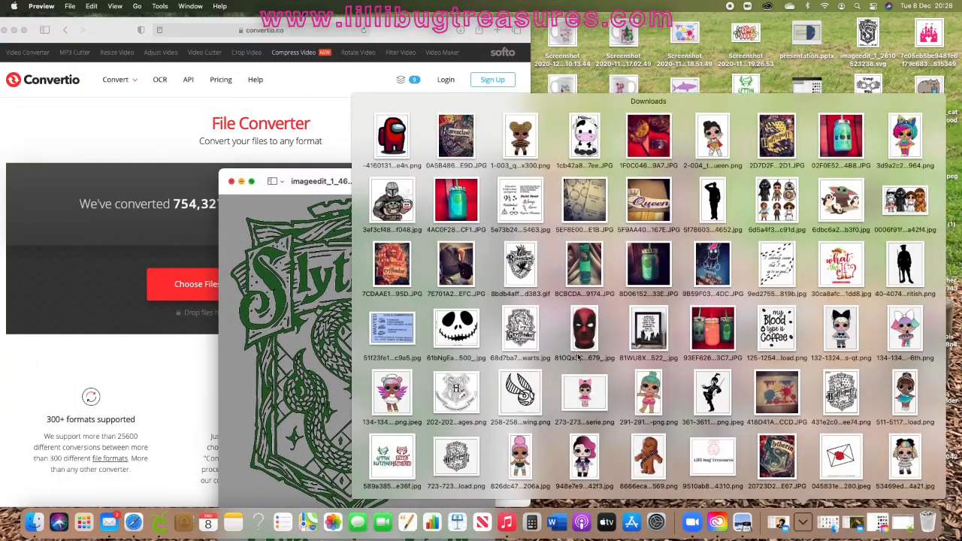
scroll(578, 356, down, 15)
scroll(578, 358, down, 5)
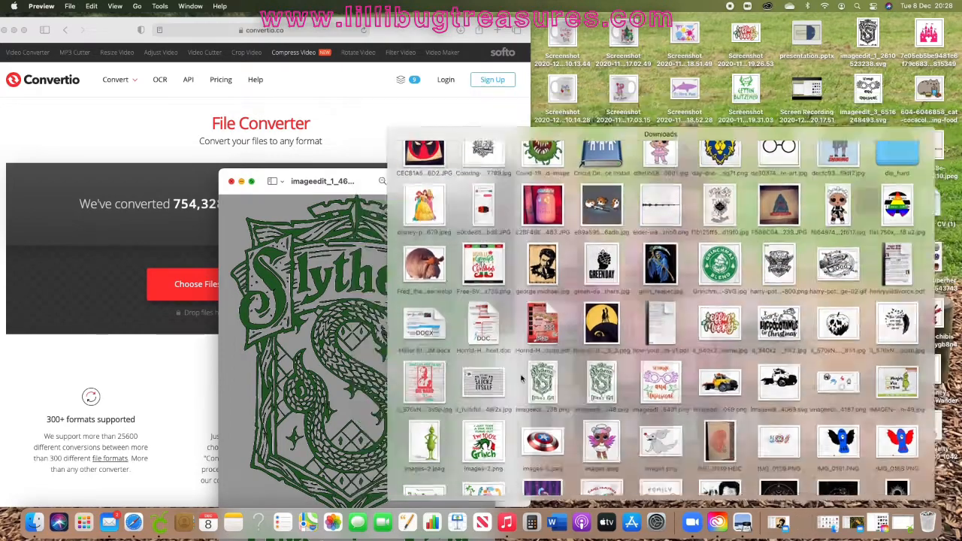
drag(578, 358, 115, 248)
click(231, 181)
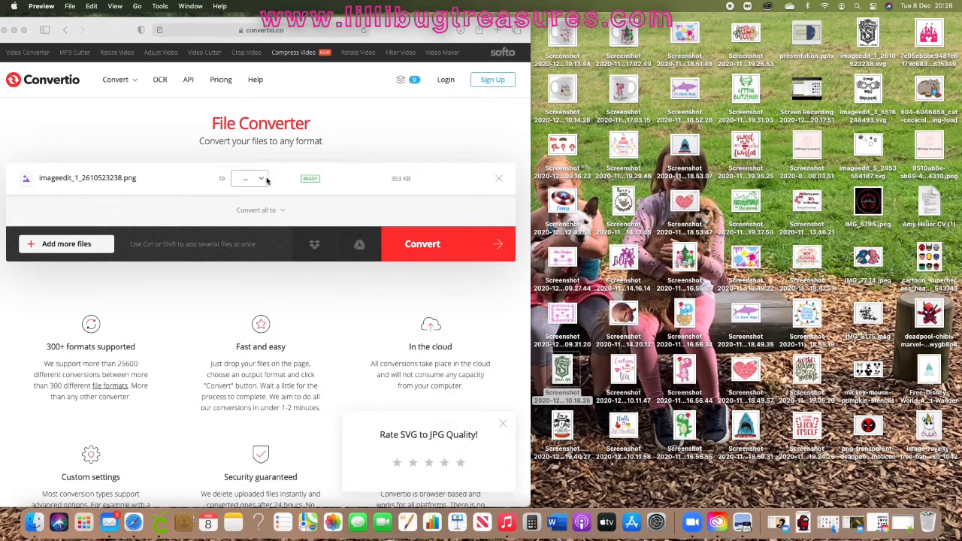
Step: Set the conversion output format for the PNG to SVG
click(261, 181)
click(262, 180)
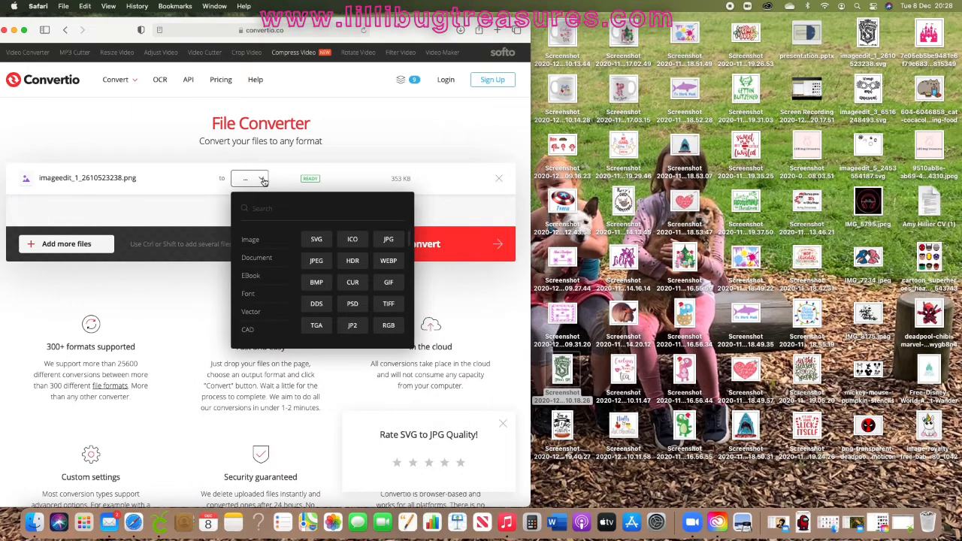
click(308, 240)
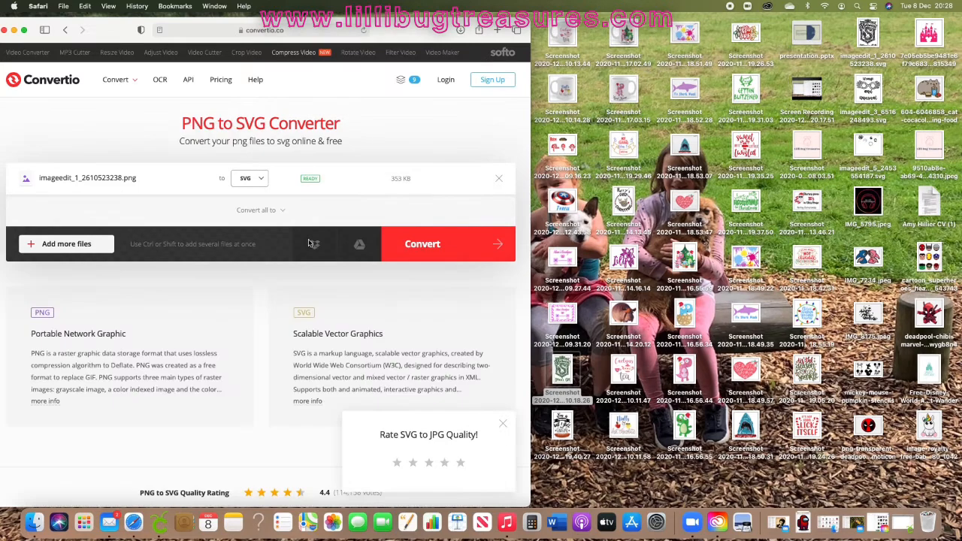
Step: Convert the PNG to SVG and download the converted file
drag(409, 36, 581, 35)
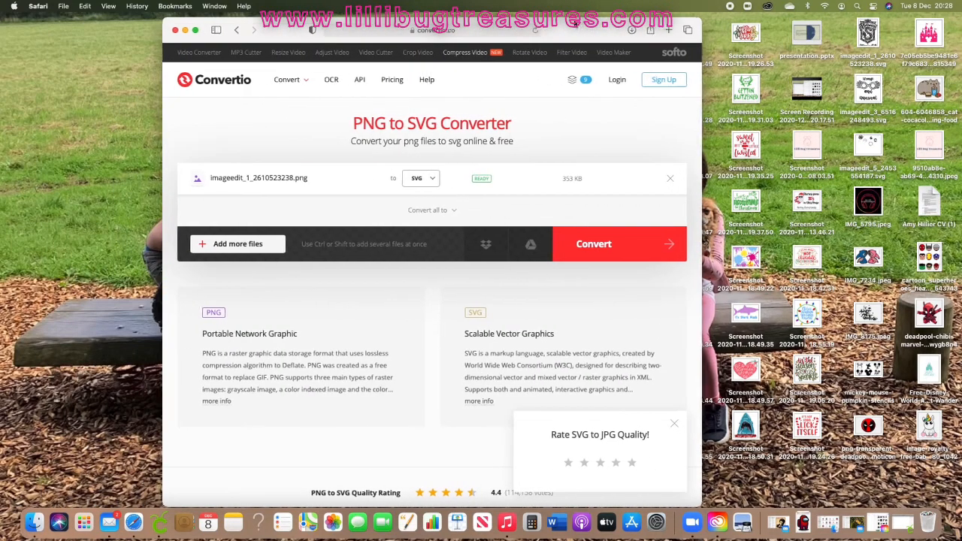
click(629, 251)
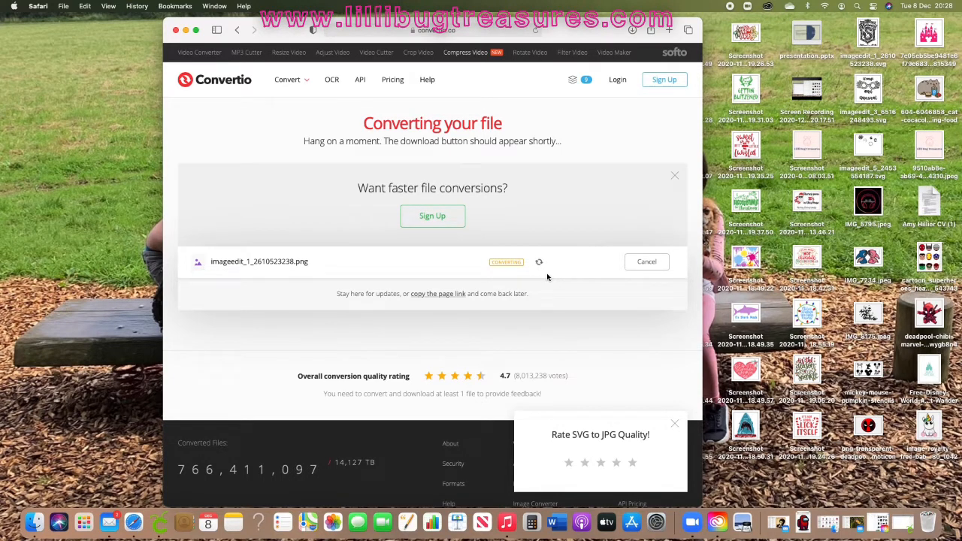
click(654, 262)
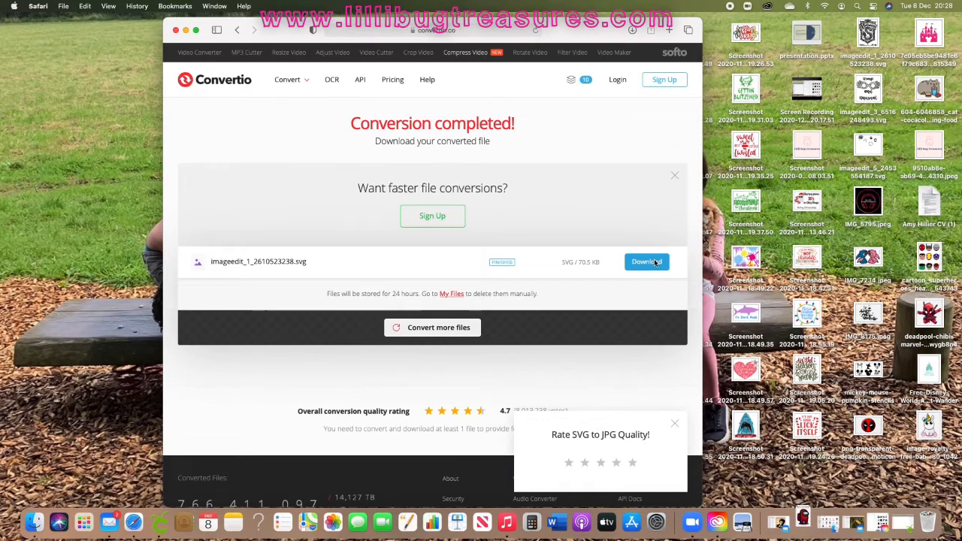
Step: Minimize the browser and bring the Cricut Design Space window back into view
click(186, 30)
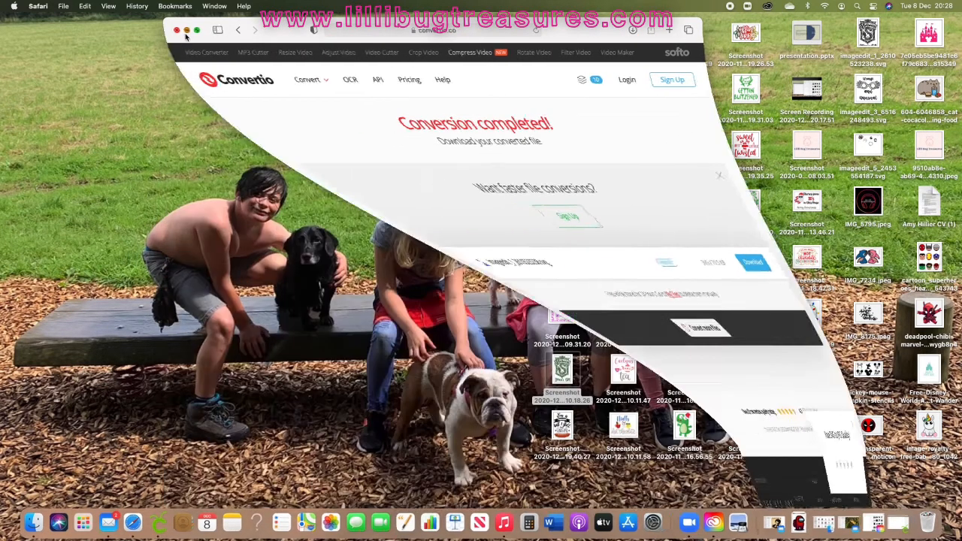
click(155, 523)
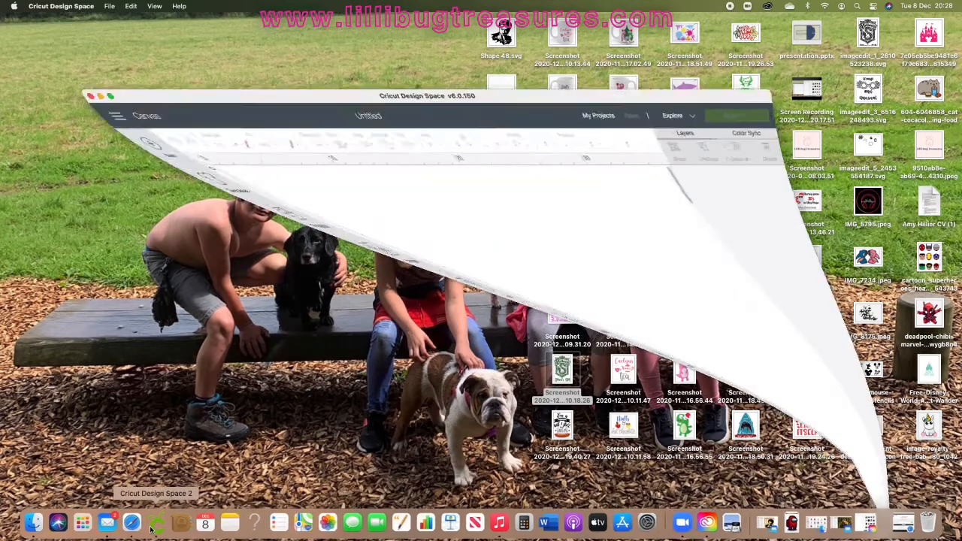
drag(498, 166, 492, 9)
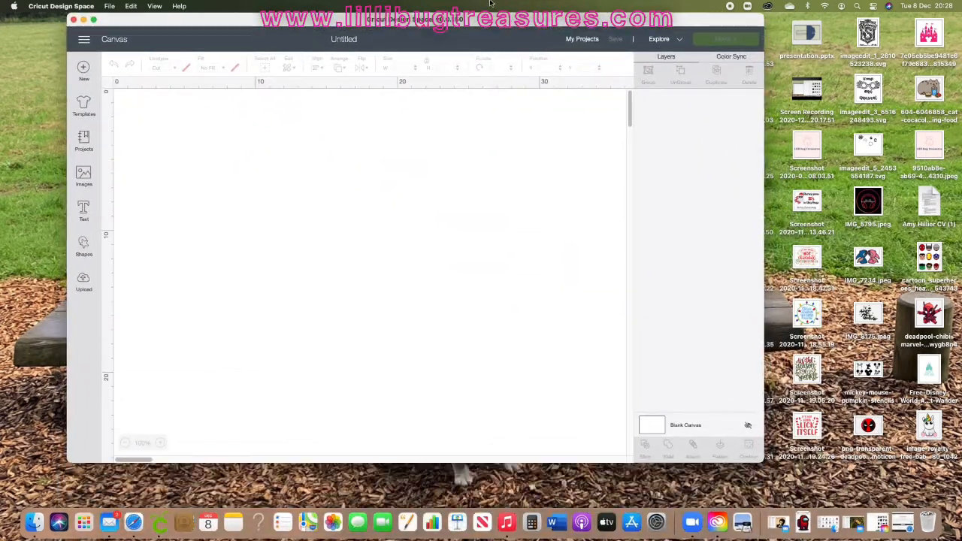
Step: Move the converted imageedit_1_2610523238.svg from Downloads to the desktop, replacing the older copy
click(805, 521)
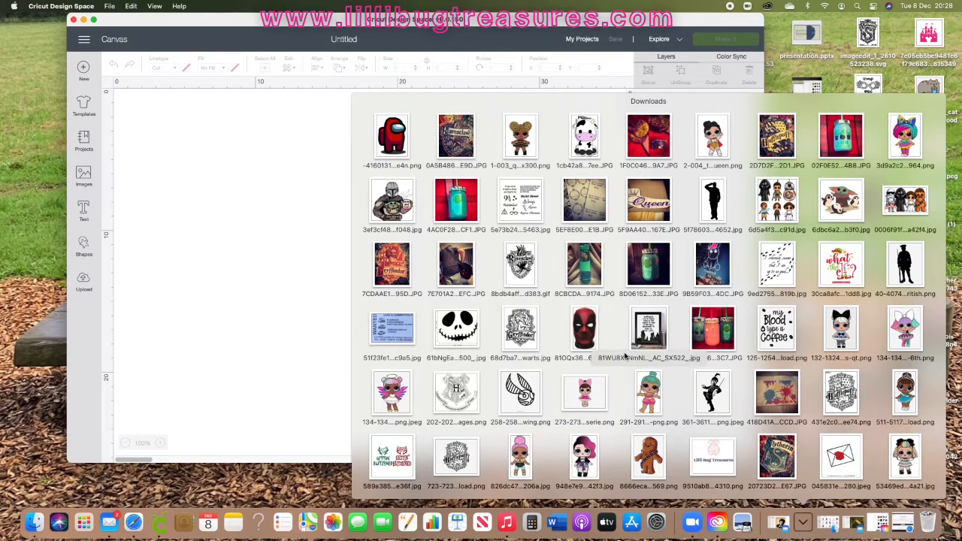
scroll(624, 356, down, 5)
scroll(624, 356, down, 6)
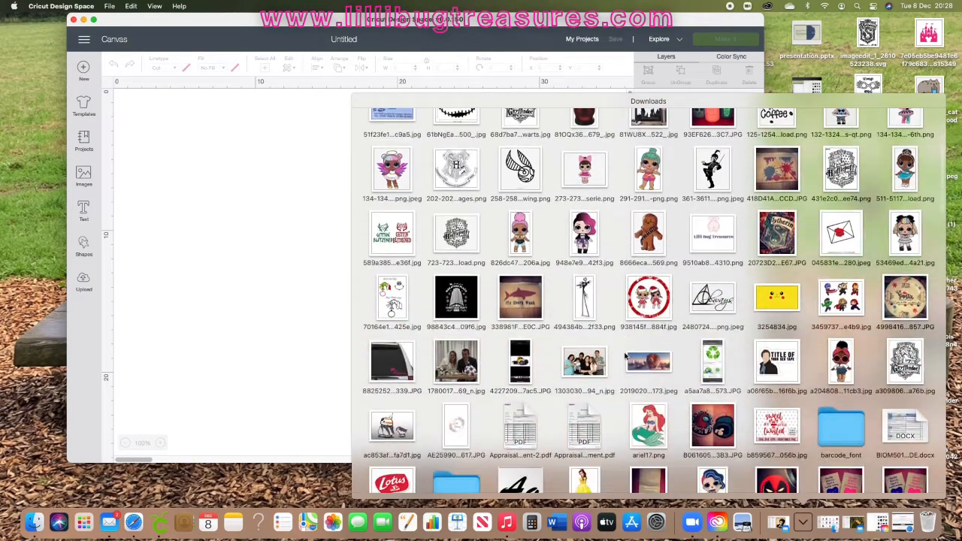
scroll(624, 357, down, 6)
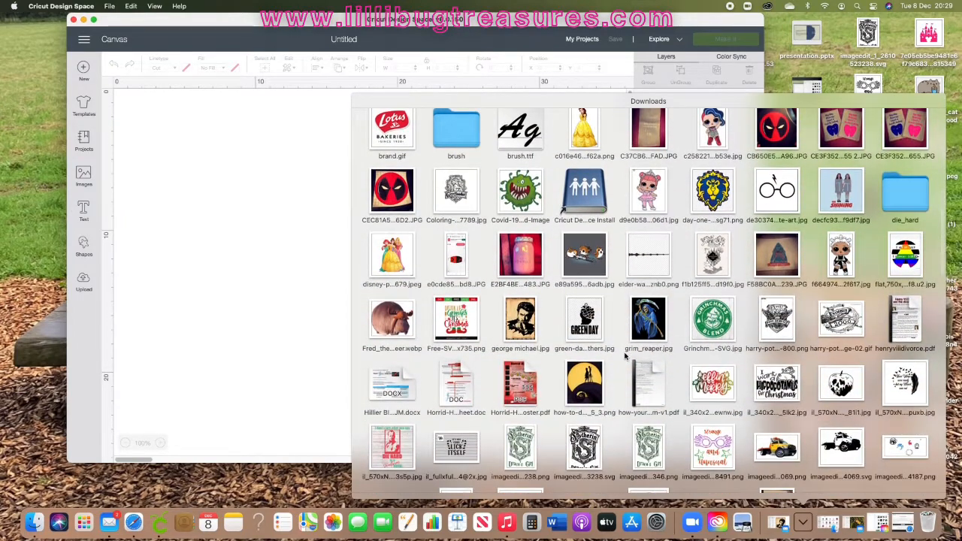
scroll(620, 390, down, 2)
drag(591, 430, 841, 460)
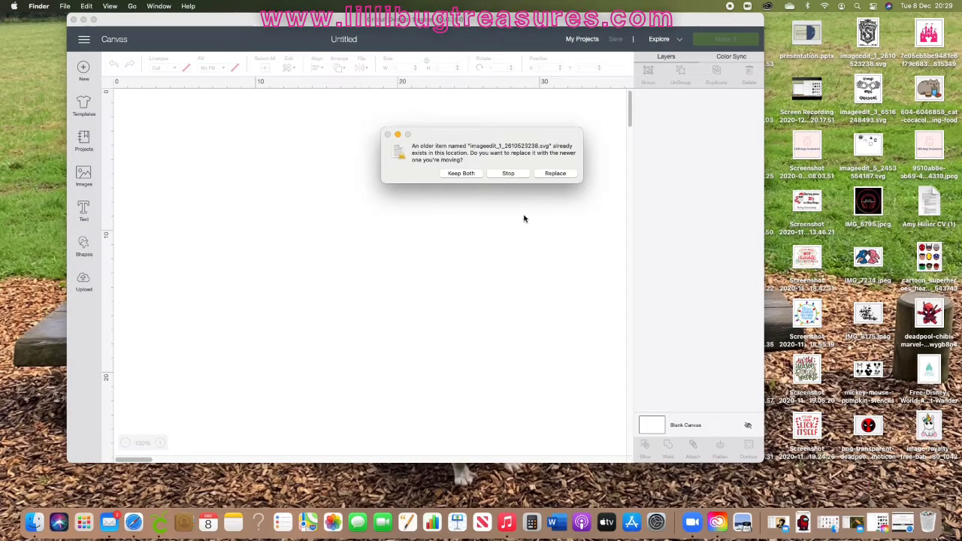
click(555, 173)
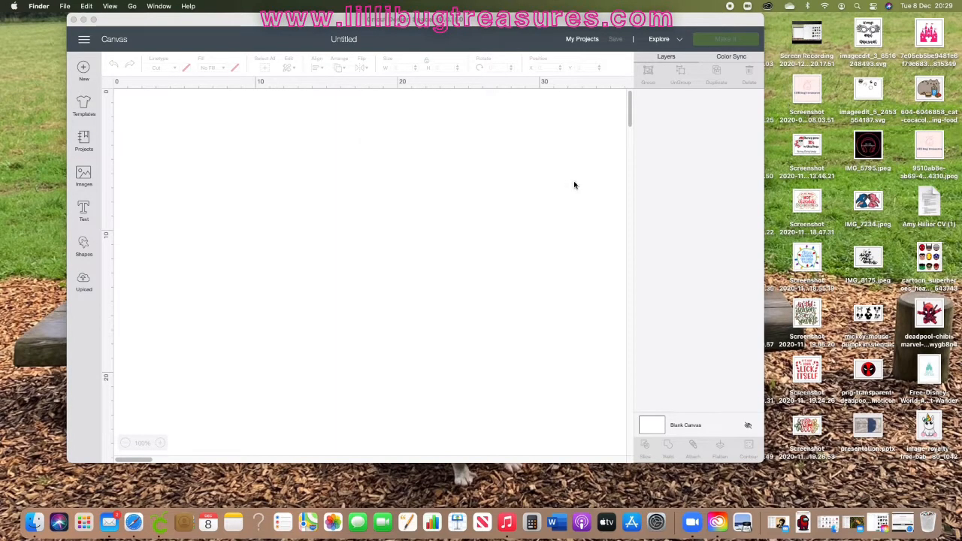
Step: Upload the SVG from the desktop into Design Space, save it and insert it onto the canvas
drag(588, 18, 641, 128)
double_click(641, 129)
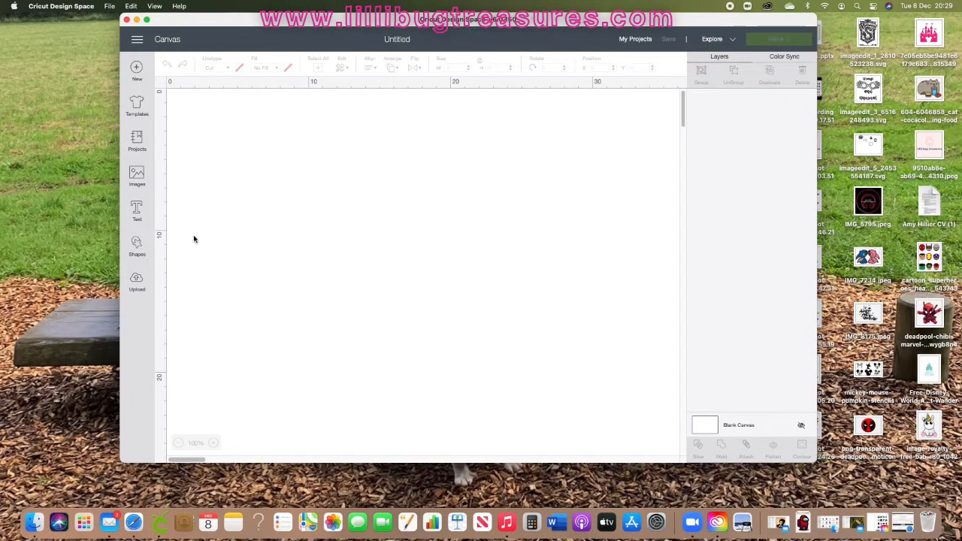
click(139, 284)
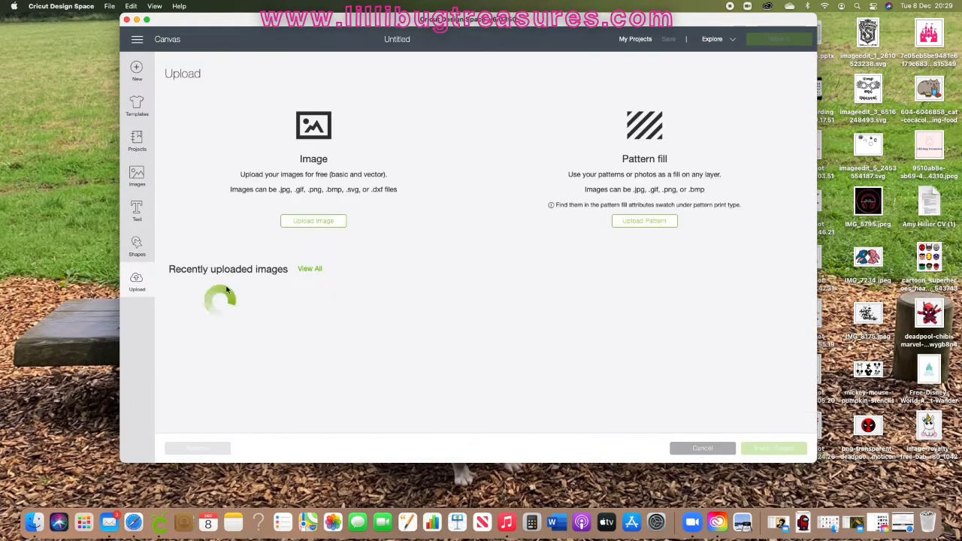
click(329, 222)
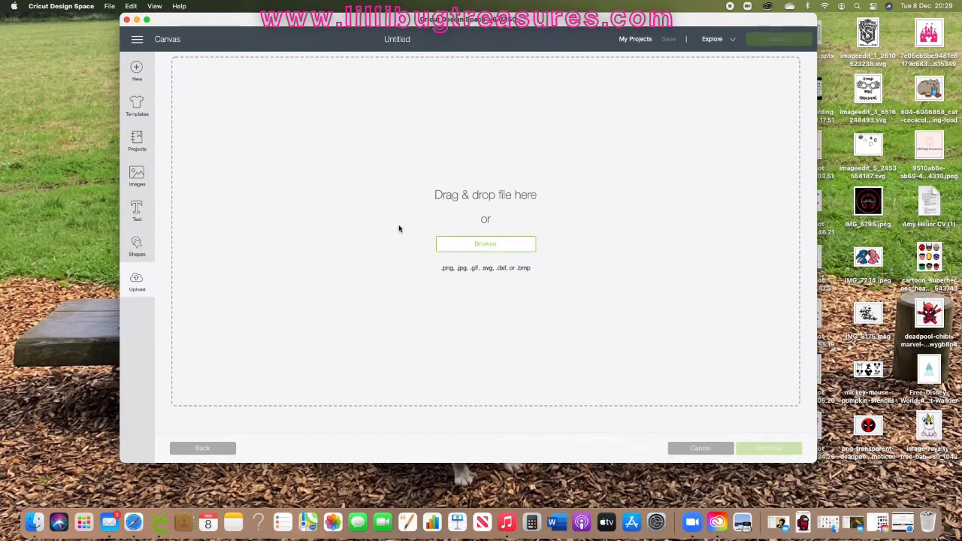
drag(872, 42, 693, 206)
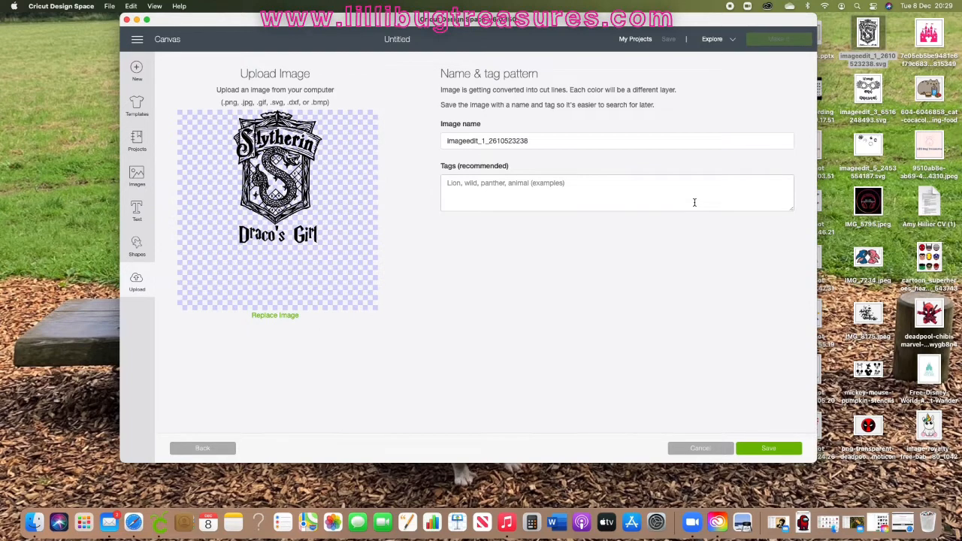
click(775, 451)
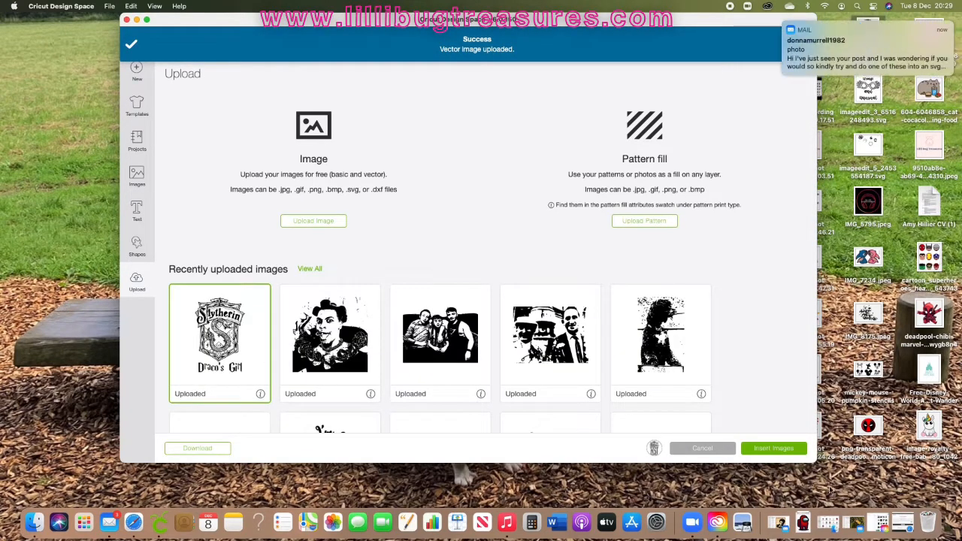
click(774, 449)
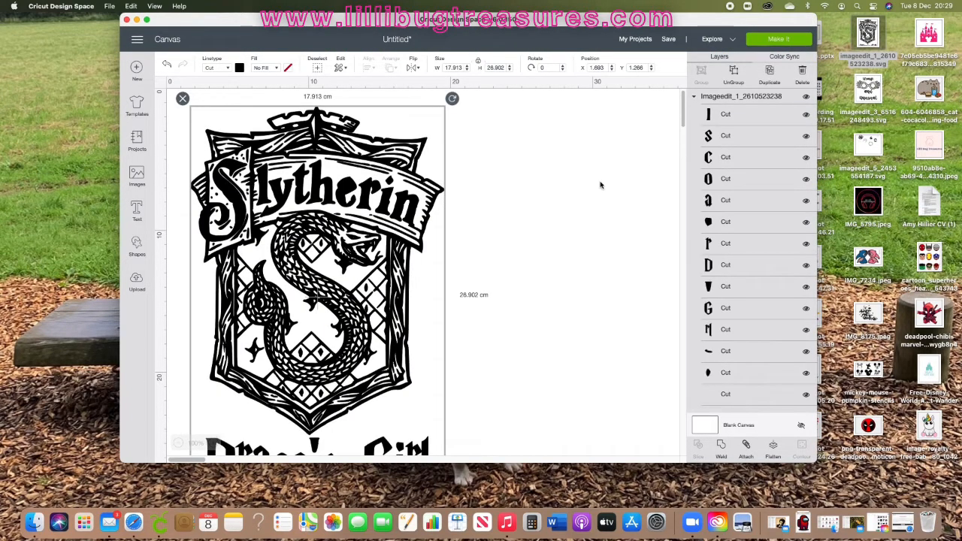
Step: Select the bottom layer of the imported Slytherin design in the Layers panel
scroll(514, 200, down, 5)
scroll(515, 200, up, 3)
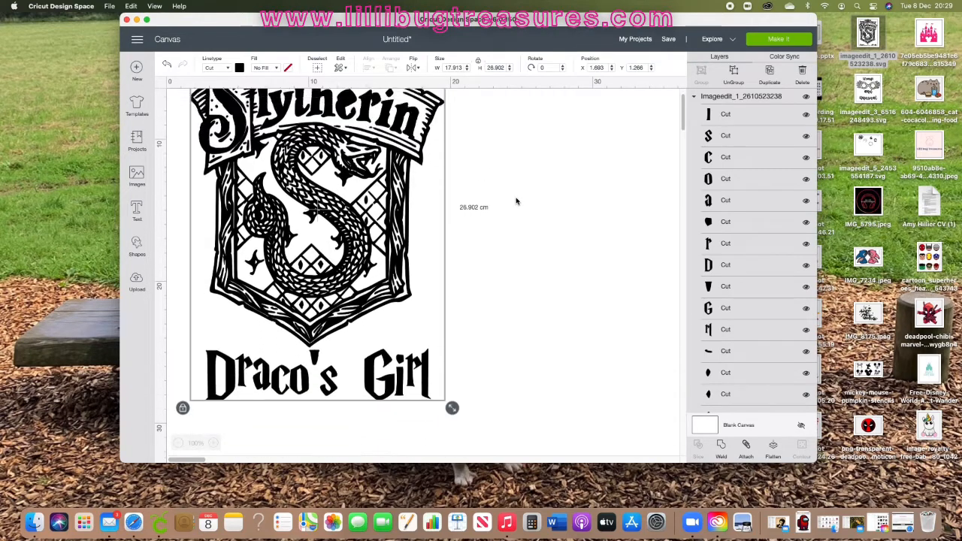
scroll(514, 200, up, 2)
scroll(768, 266, down, 5)
scroll(768, 266, down, 10)
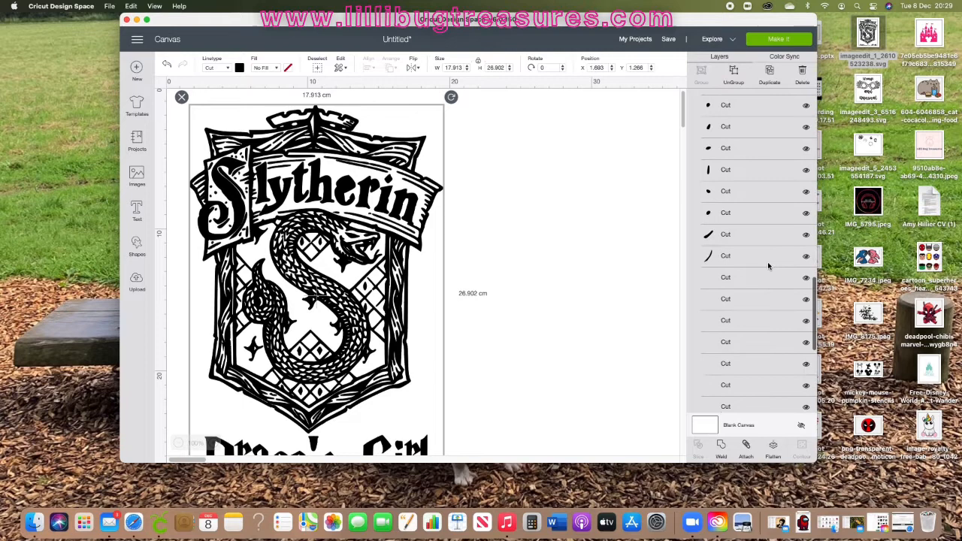
scroll(768, 266, down, 3)
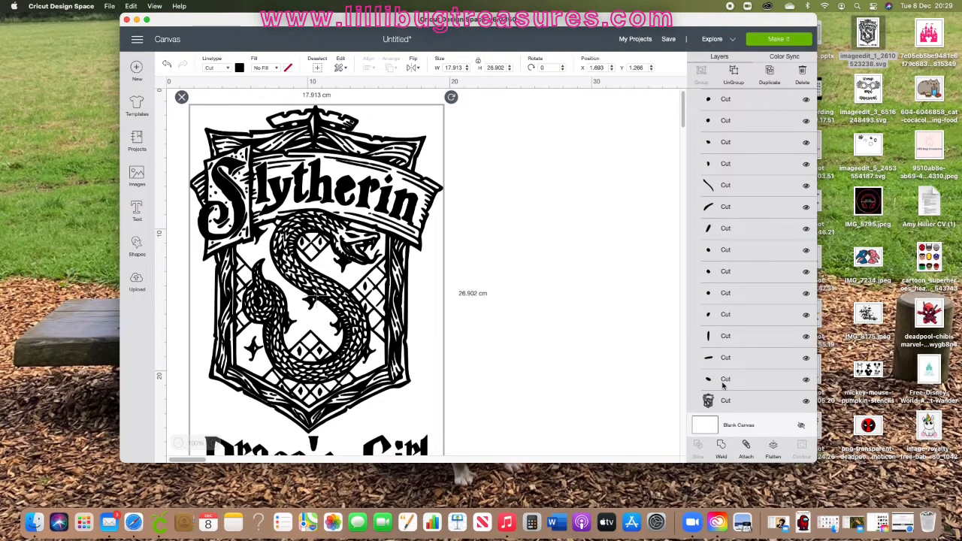
click(710, 403)
Step: Try recolouring the selected layer green, returning its colour to black
click(239, 68)
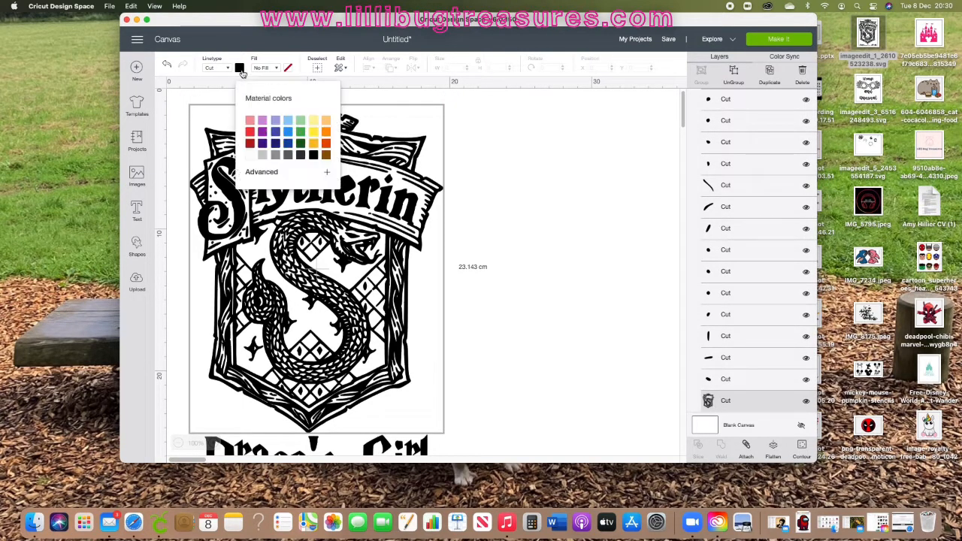
click(301, 145)
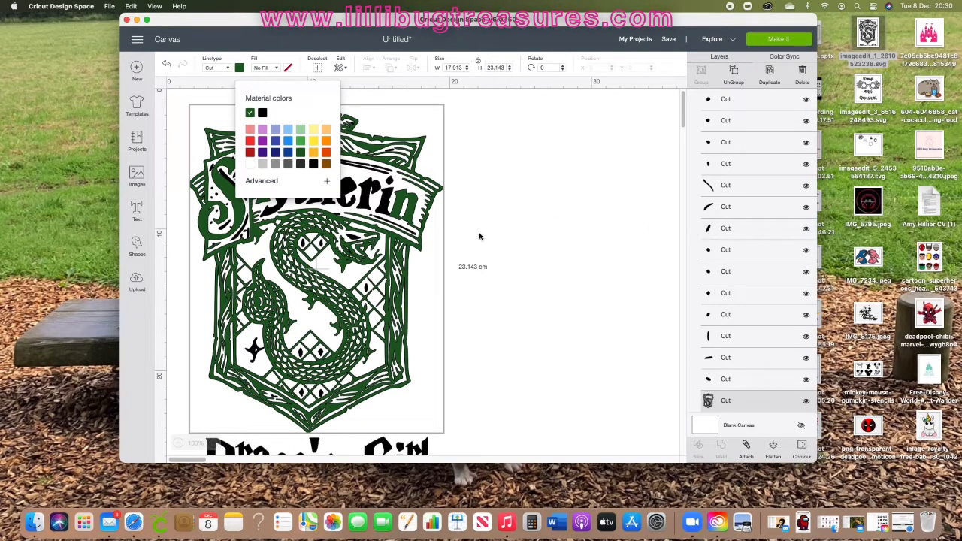
click(263, 114)
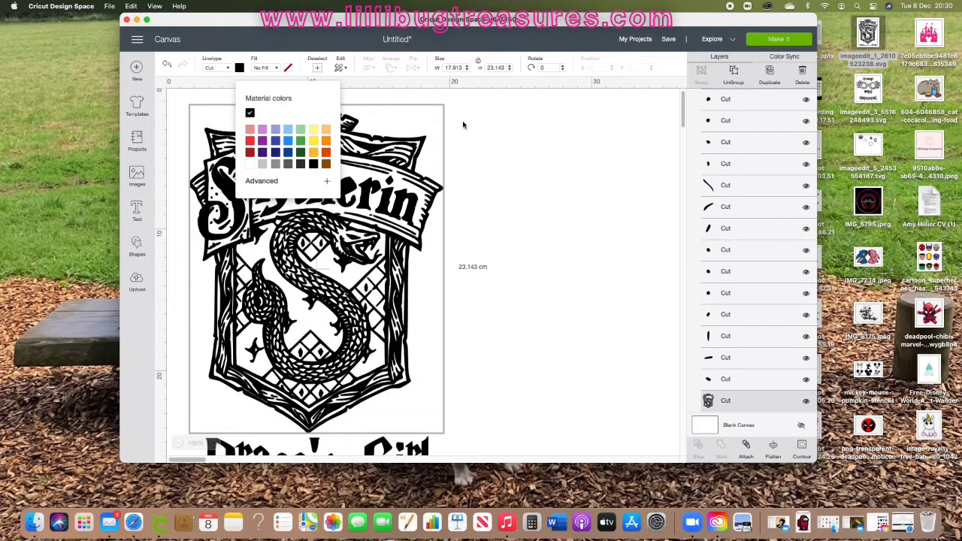
Step: Select all layers of the design and set their colour to dark green
click(370, 92)
click(318, 68)
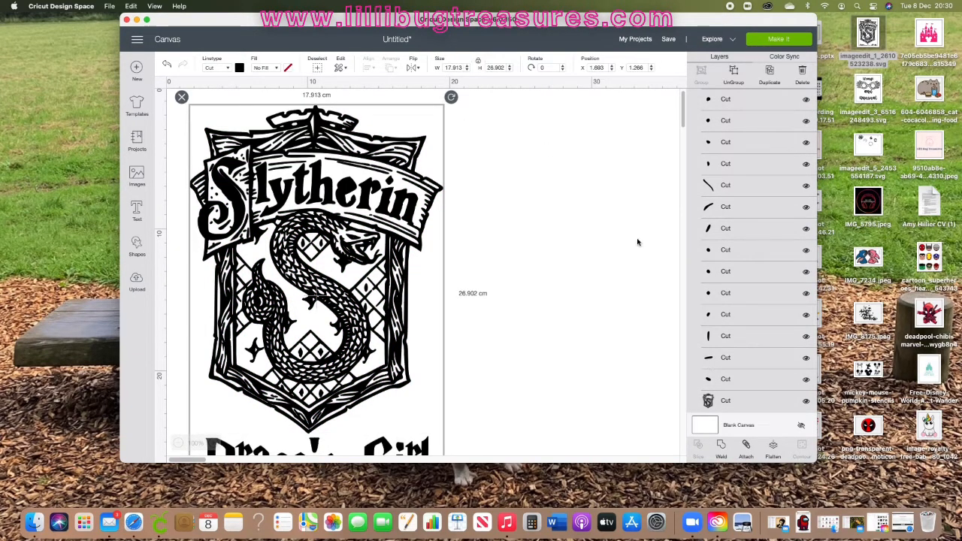
click(239, 68)
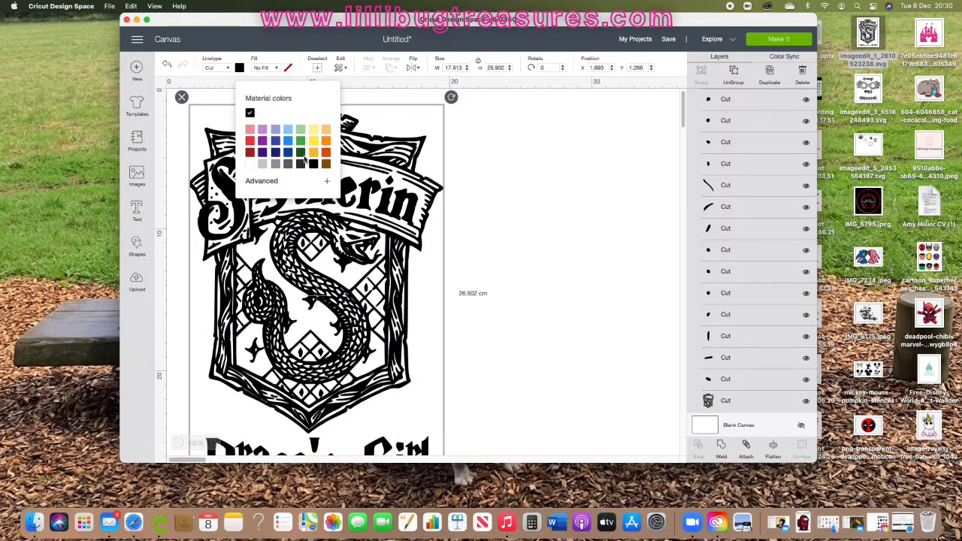
click(301, 153)
click(545, 188)
Step: Select all layers again and weld them into a single shape
scroll(423, 284, down, 5)
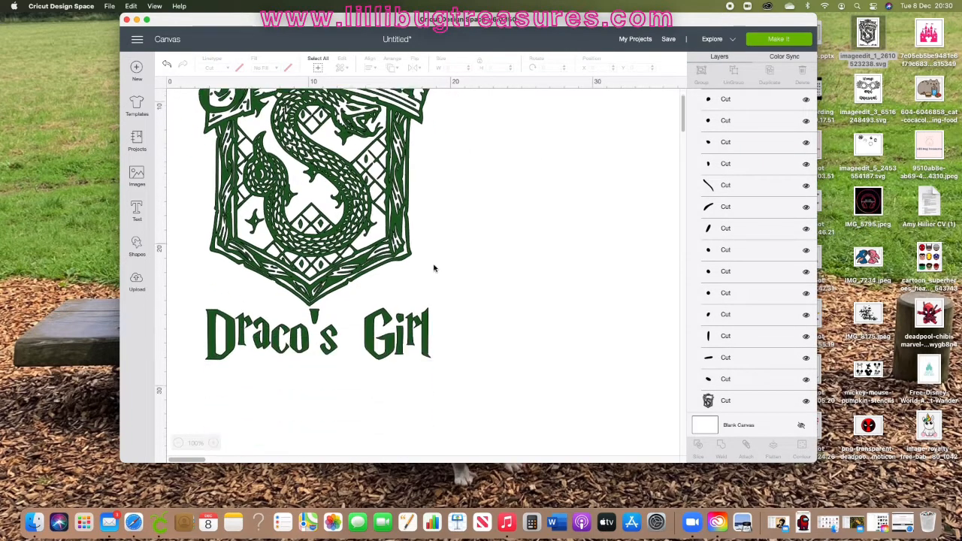
scroll(434, 266, up, 4)
scroll(448, 248, up, 3)
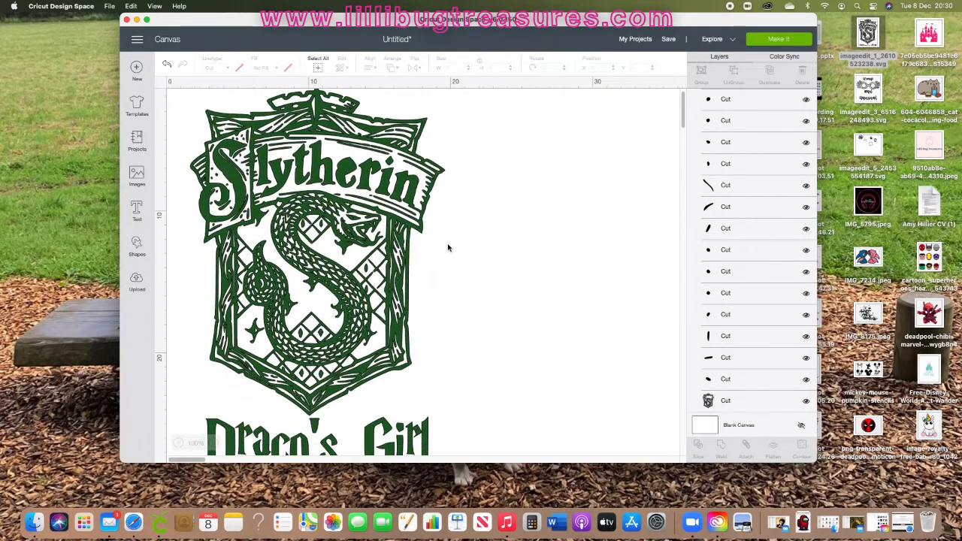
scroll(770, 272, up, 10)
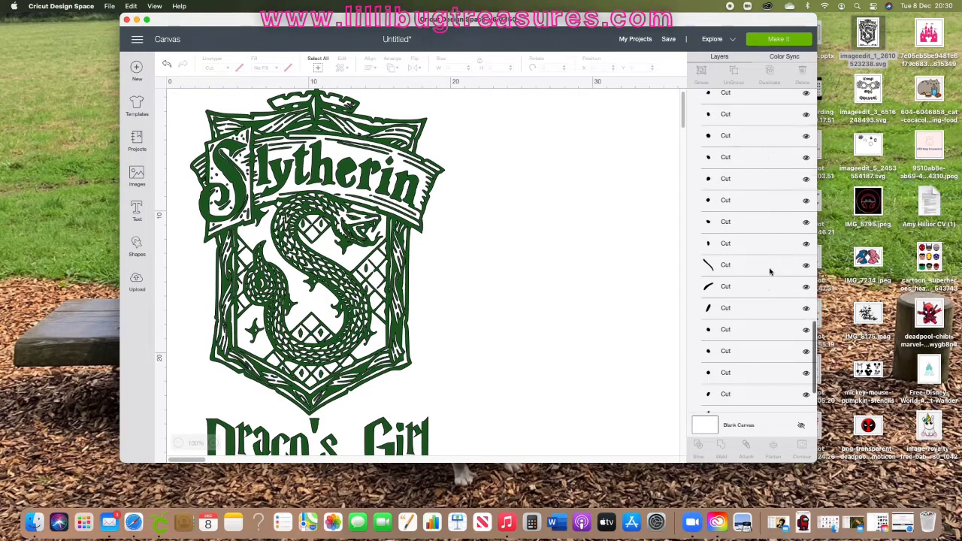
click(318, 68)
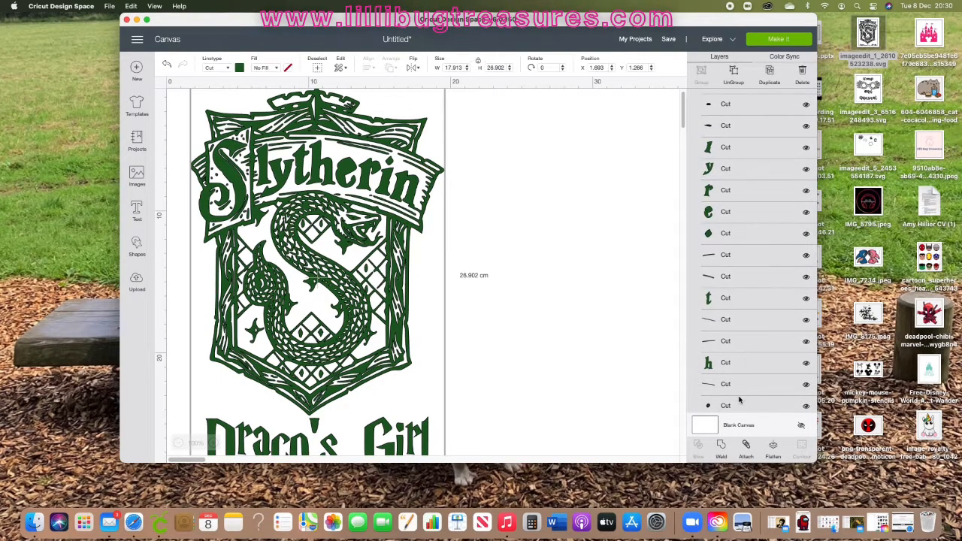
click(721, 449)
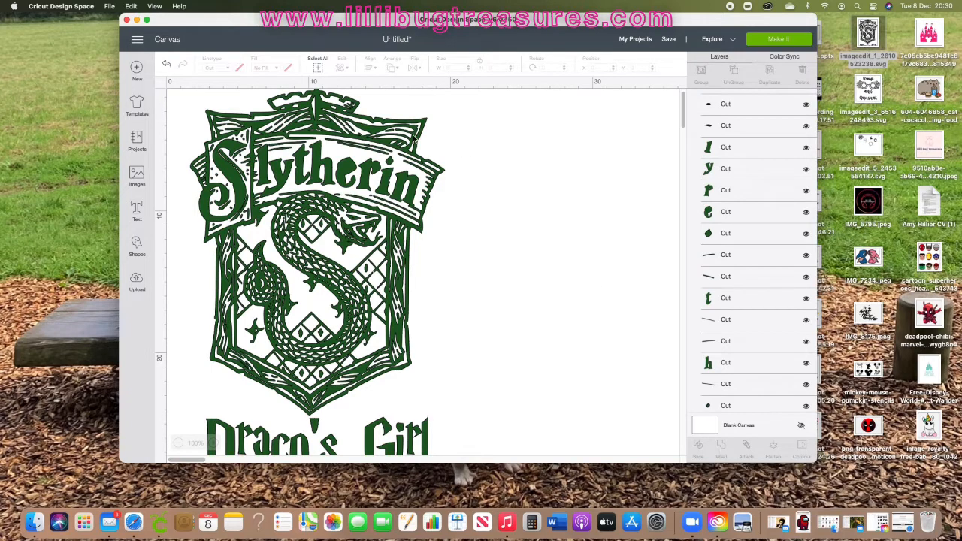
scroll(621, 253, down, 3)
scroll(621, 253, up, 3)
scroll(571, 245, right, 1)
scroll(547, 243, left, 1)
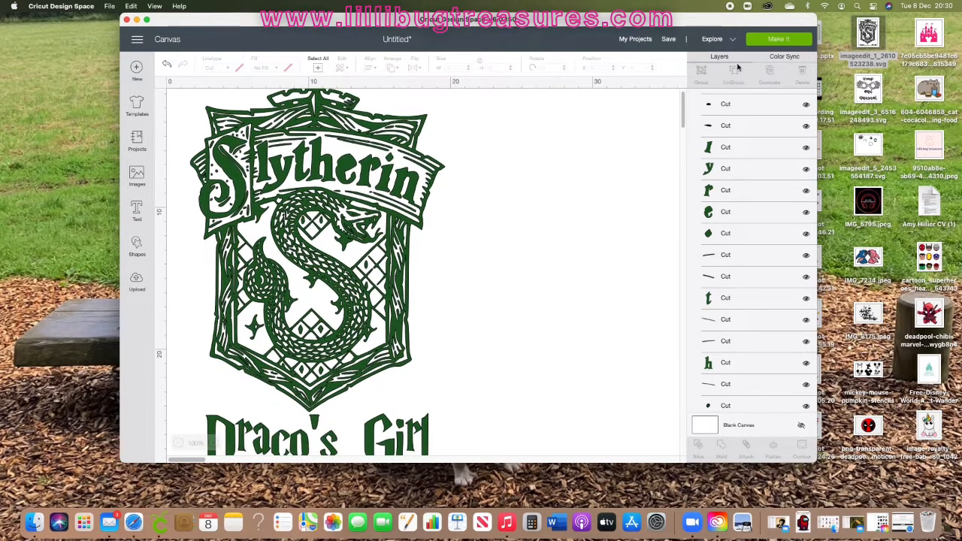